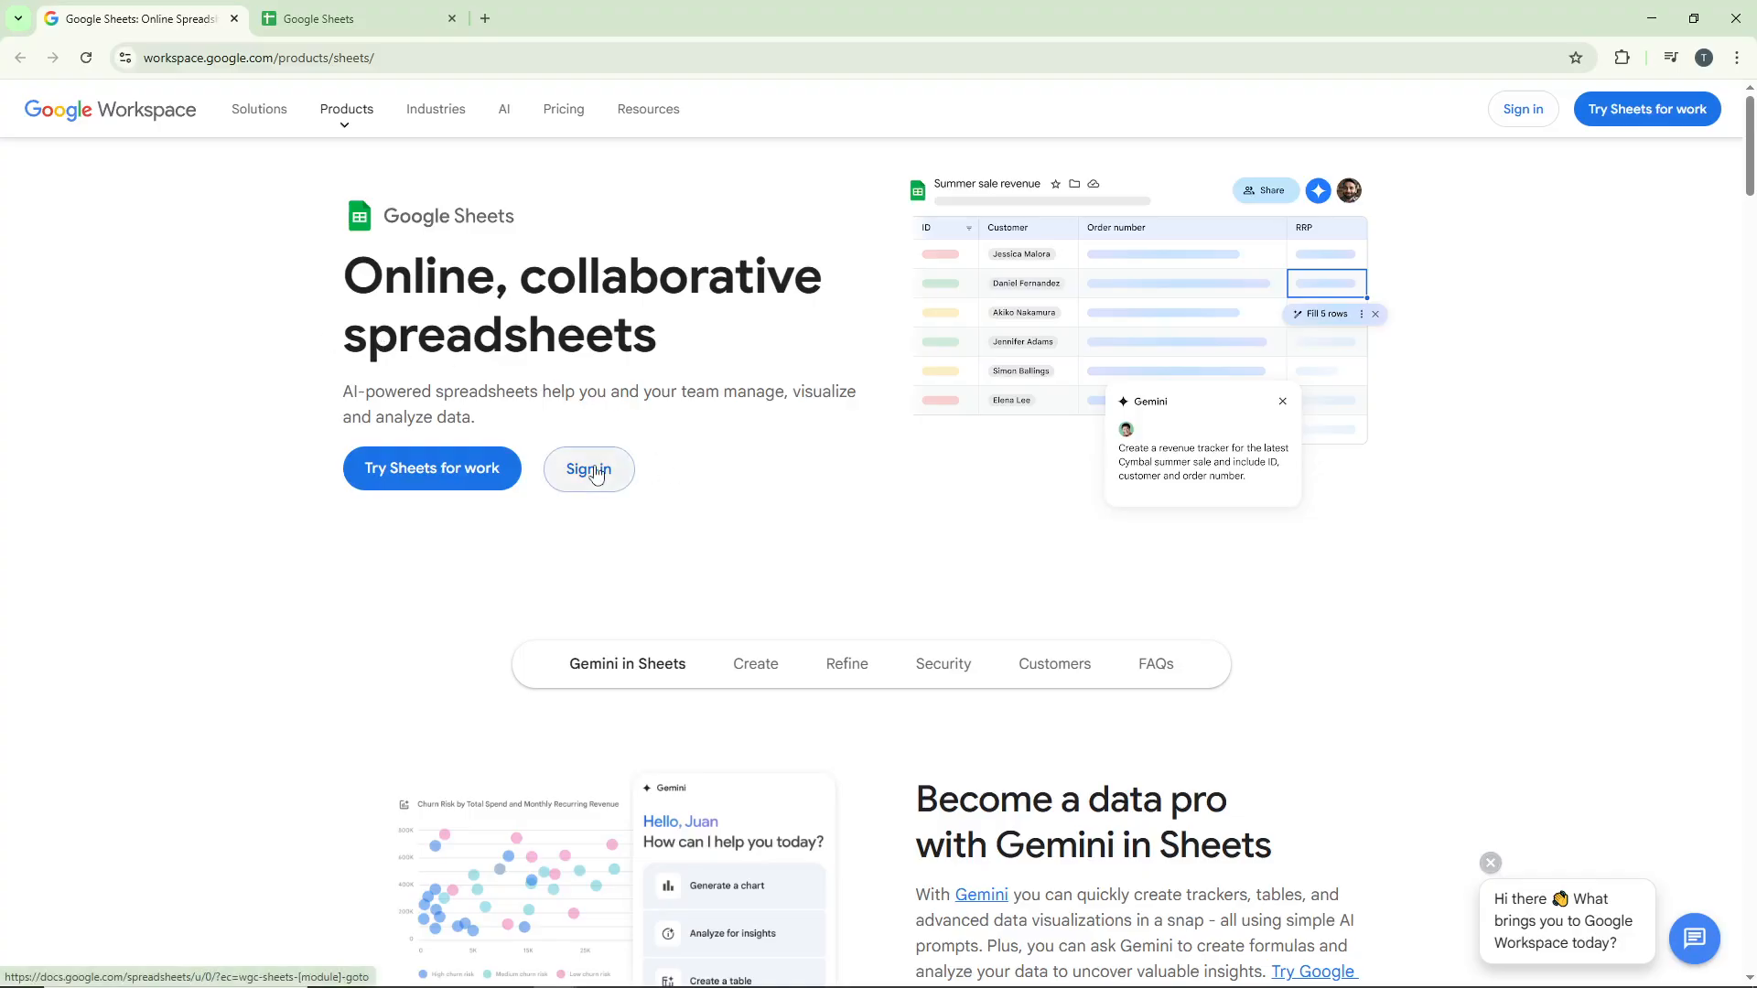
Sign in to Google Sheets, open the Tutorial Labs Sample spreadsheet and switch to Sheet2
left_click(598, 472)
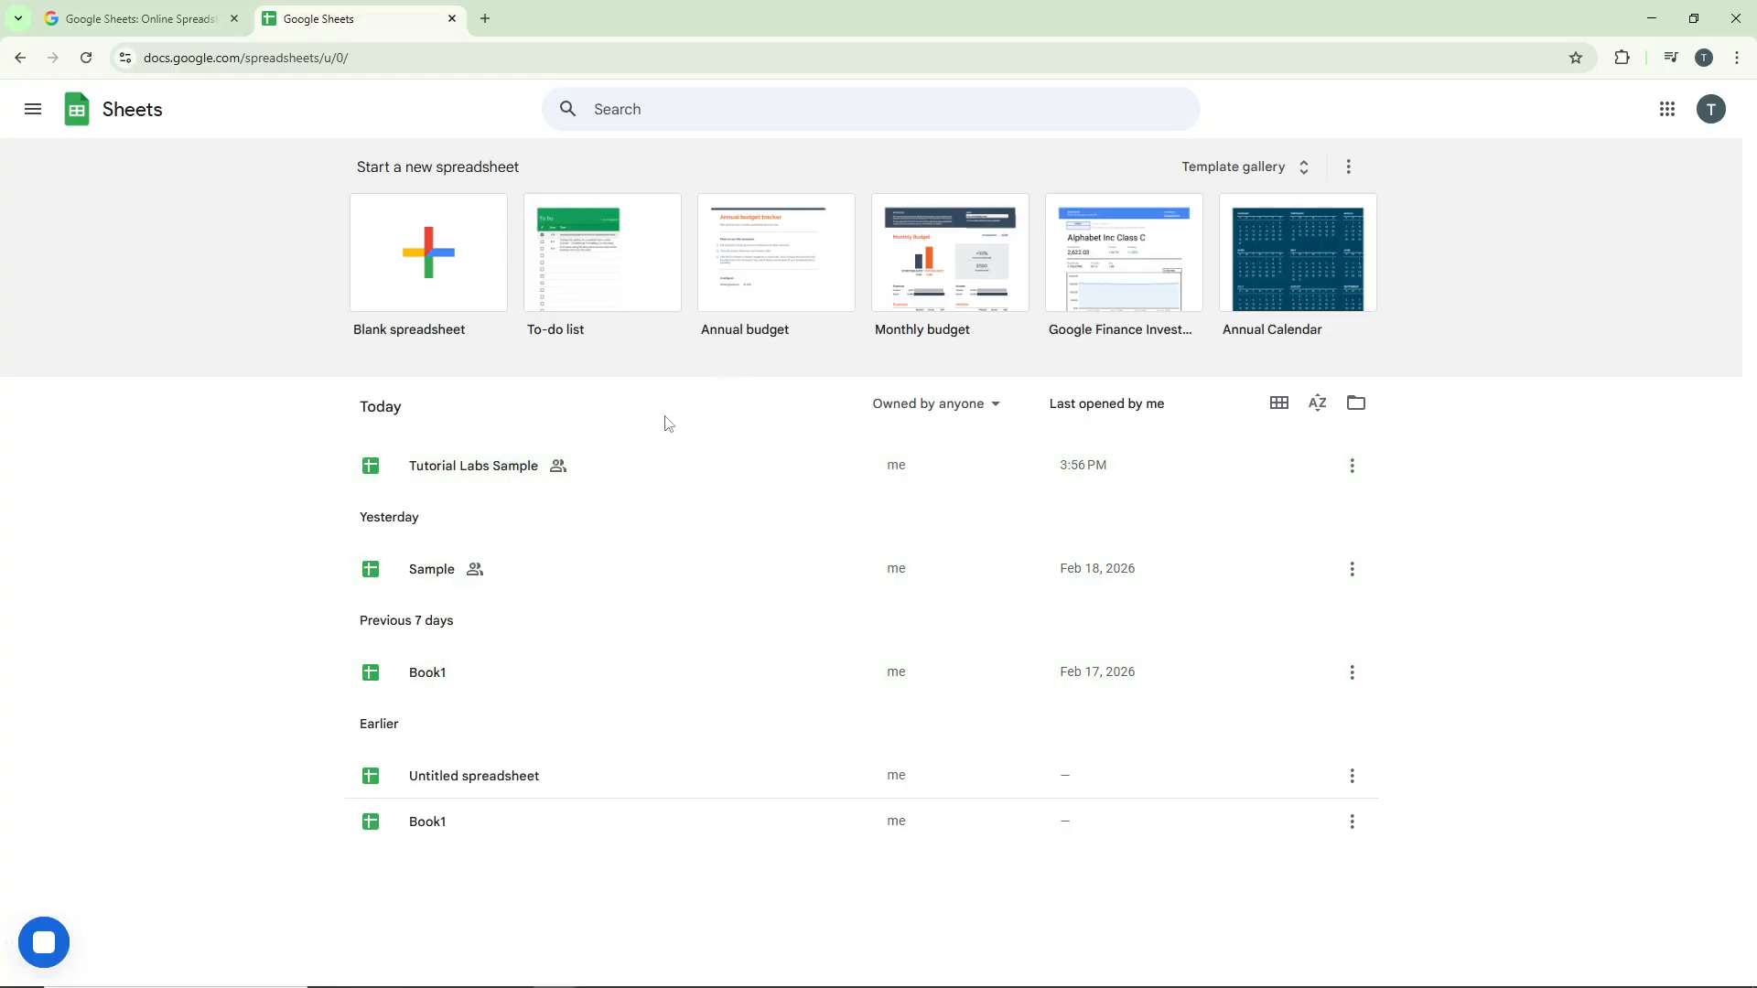
left_click(675, 475)
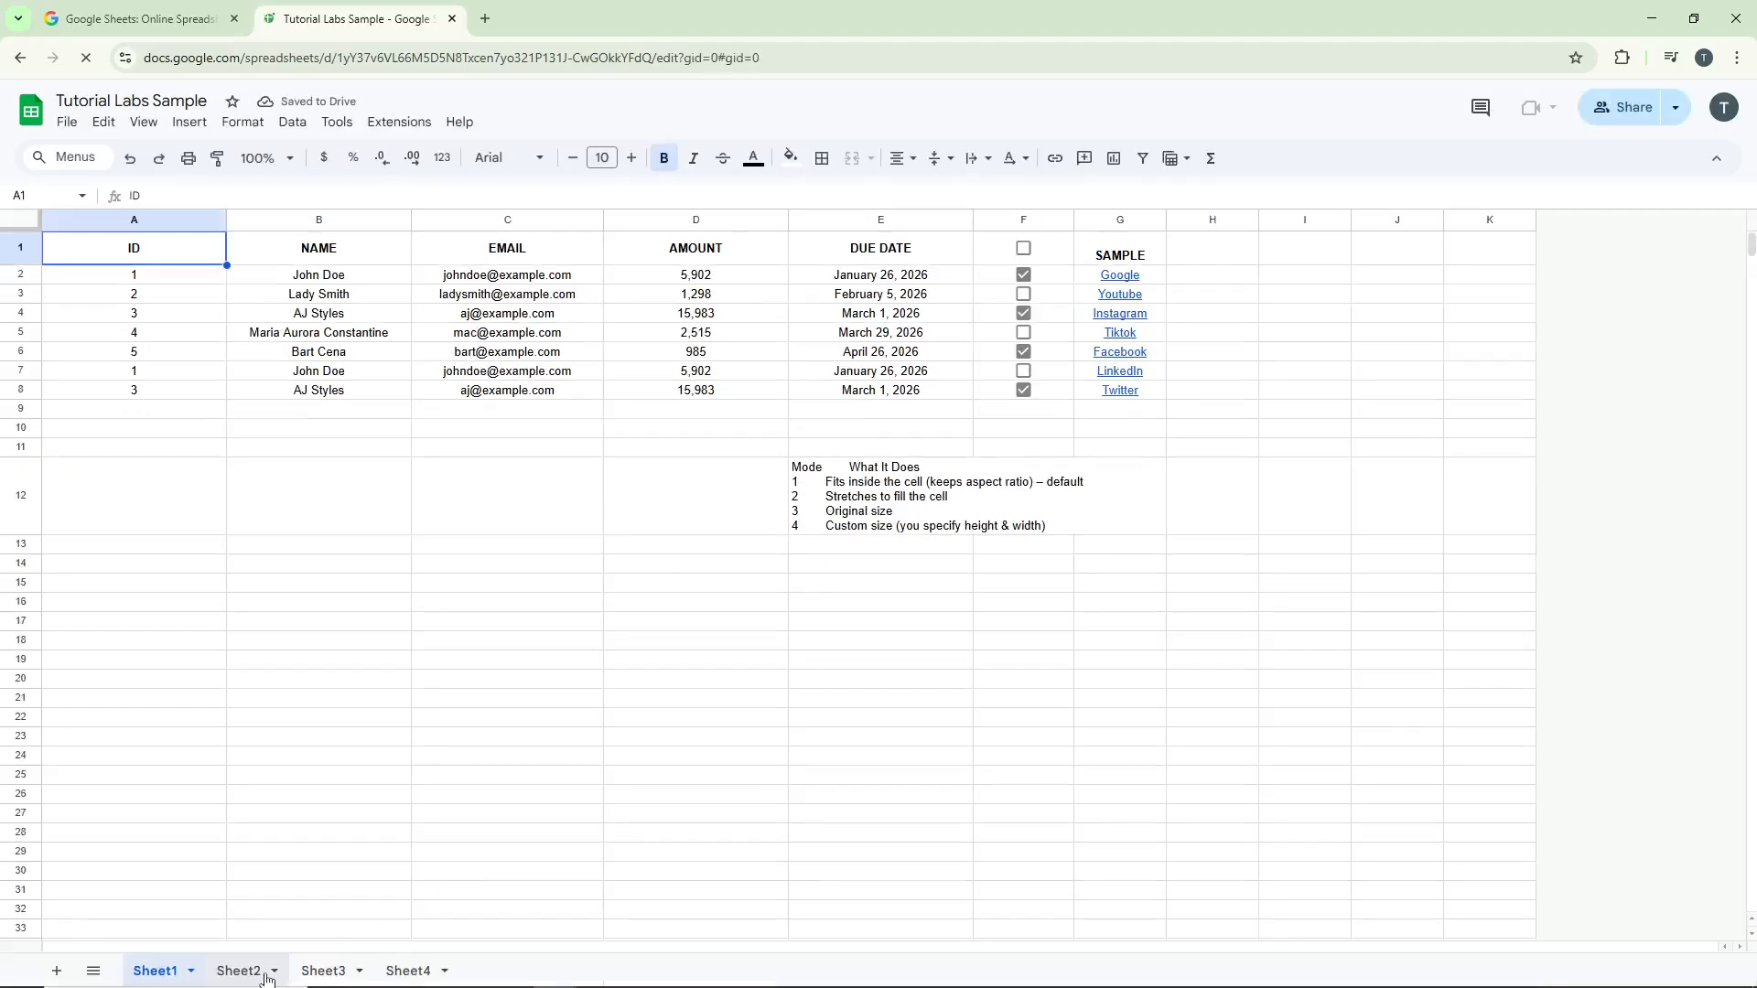
left_click(258, 970)
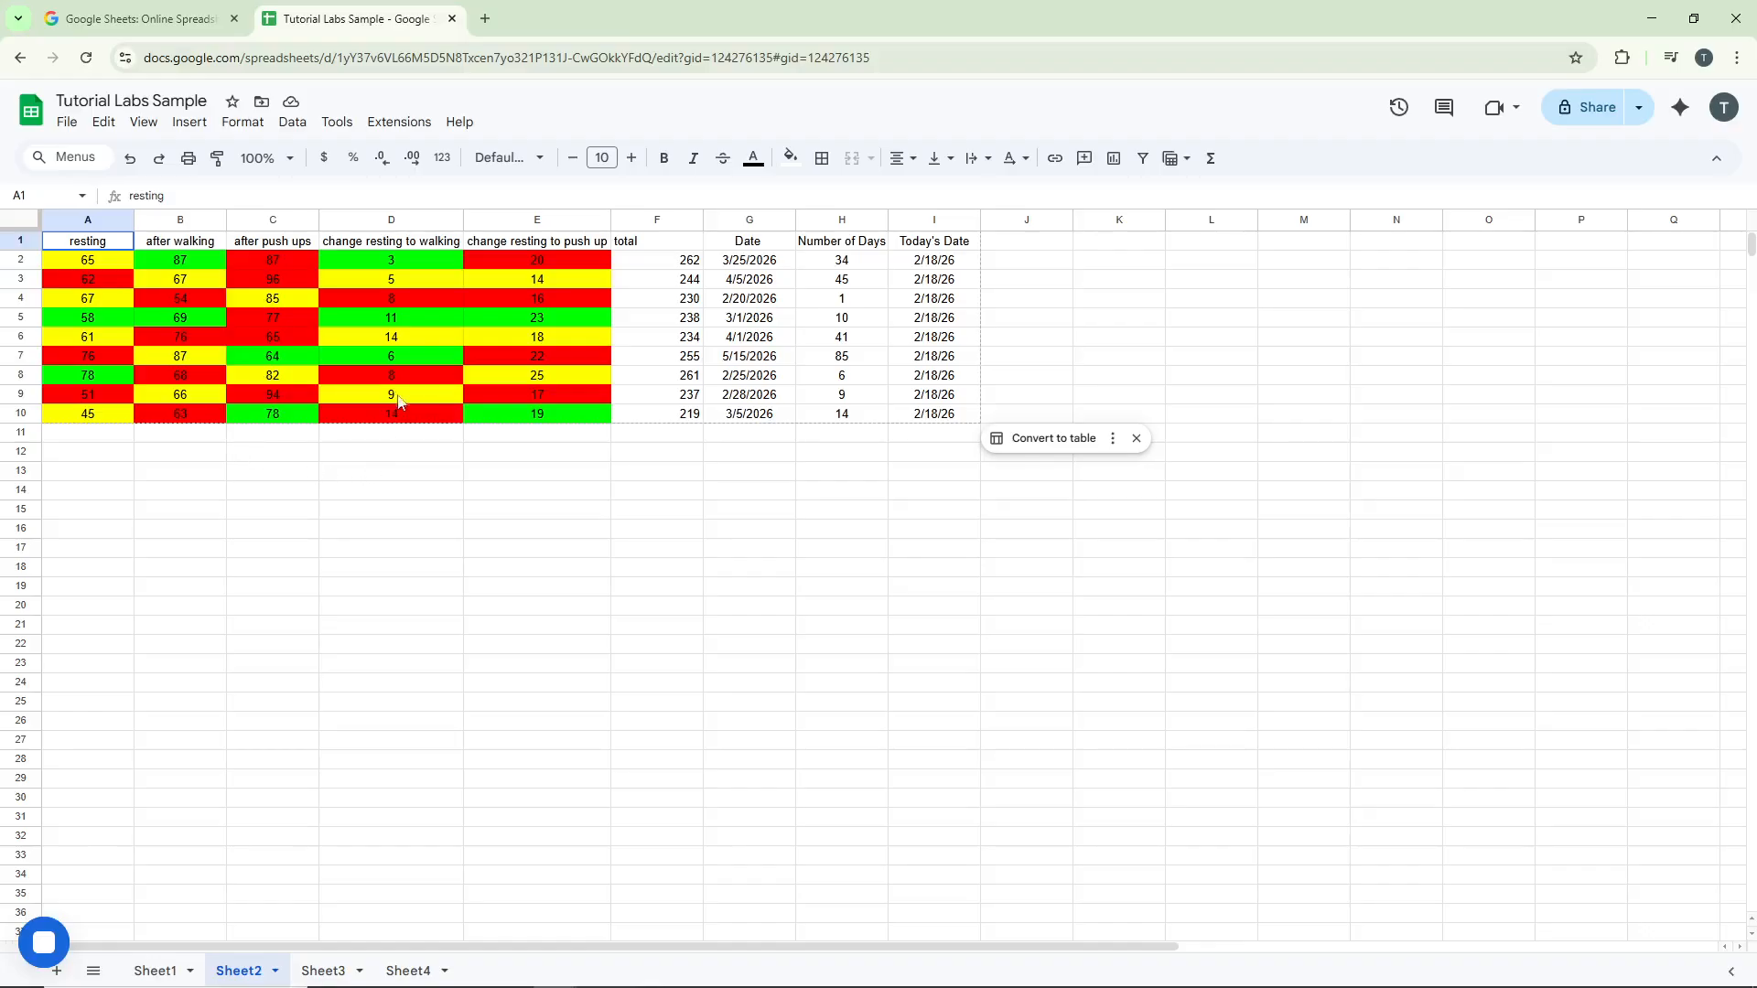
Search the add-ons marketplace for function and install the Function by Color add-on by Ablebits
left_click(398, 124)
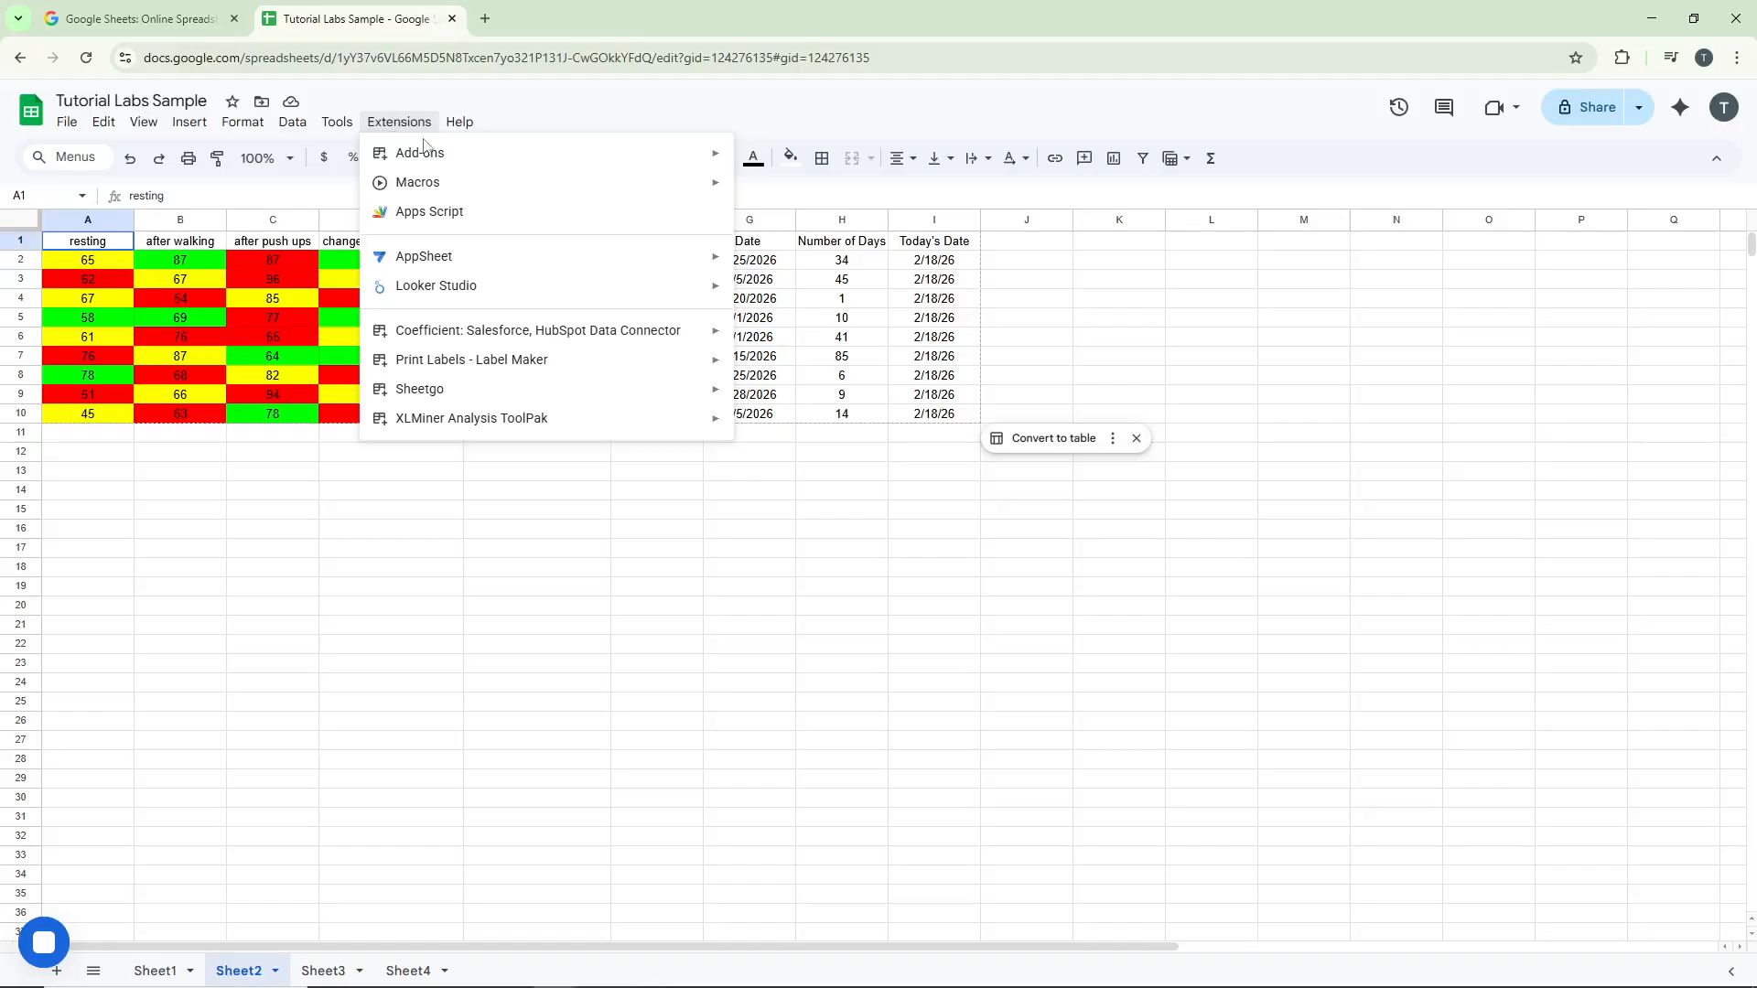
mouse_move(428, 151)
left_click(781, 170)
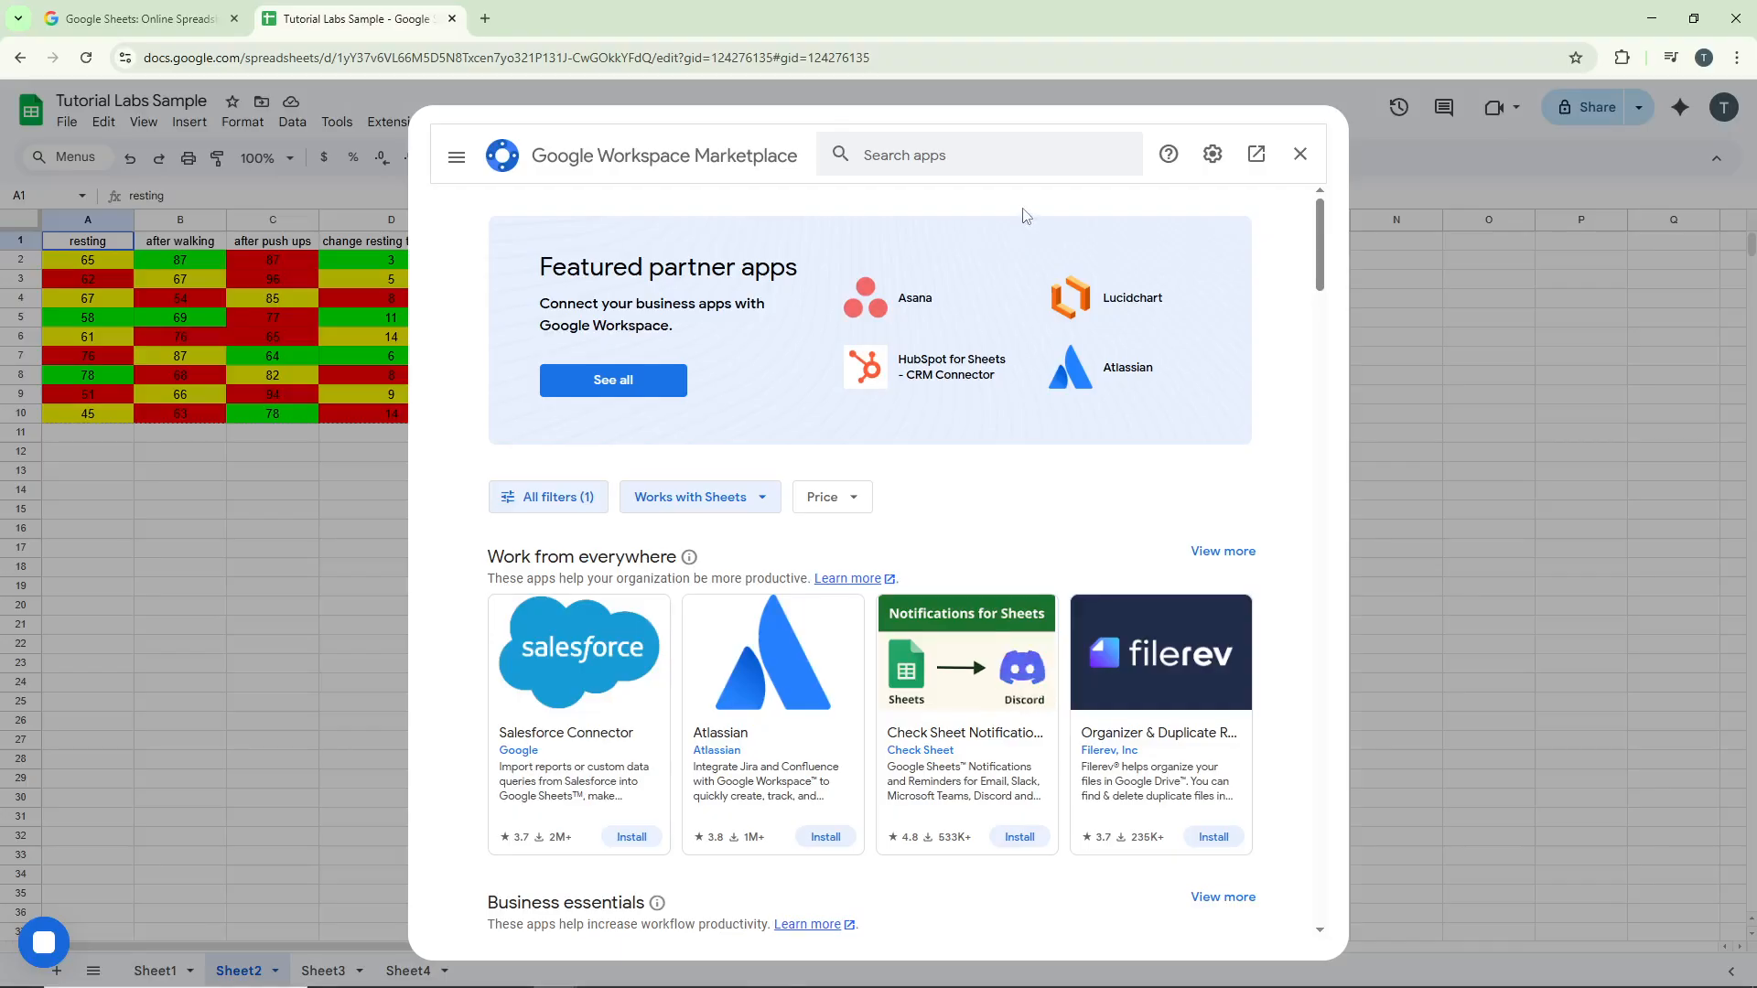
left_click(1026, 156)
type("function")
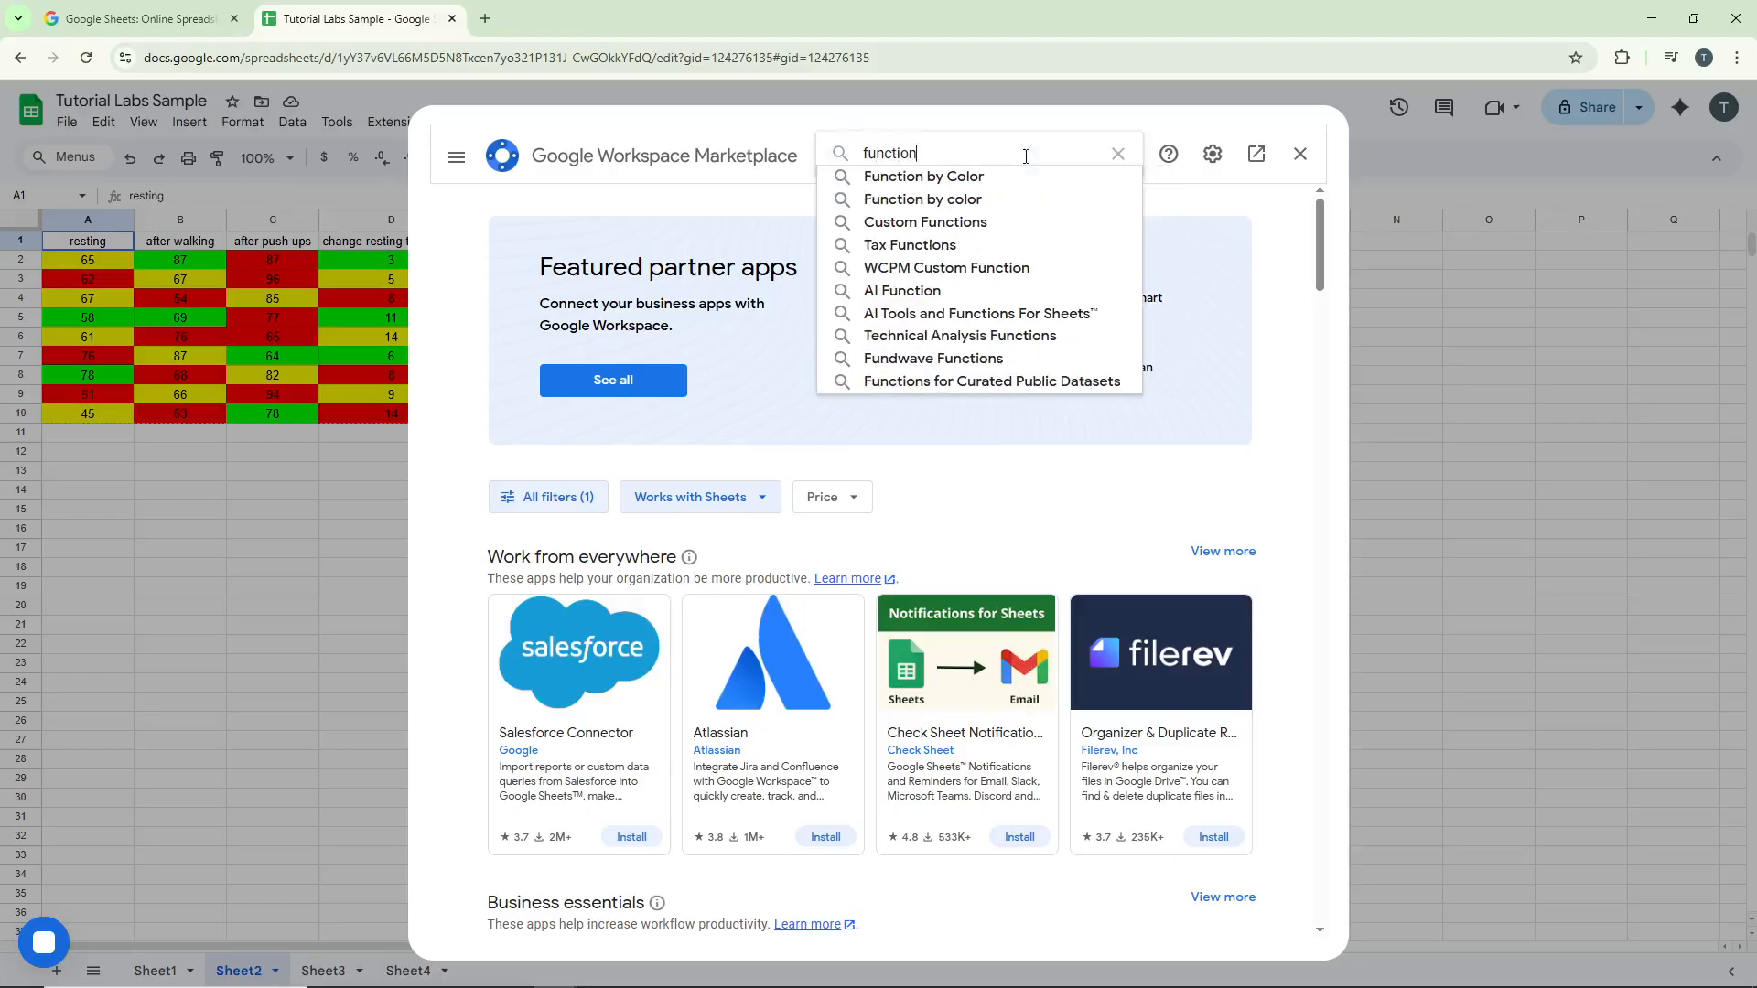
left_click(1009, 178)
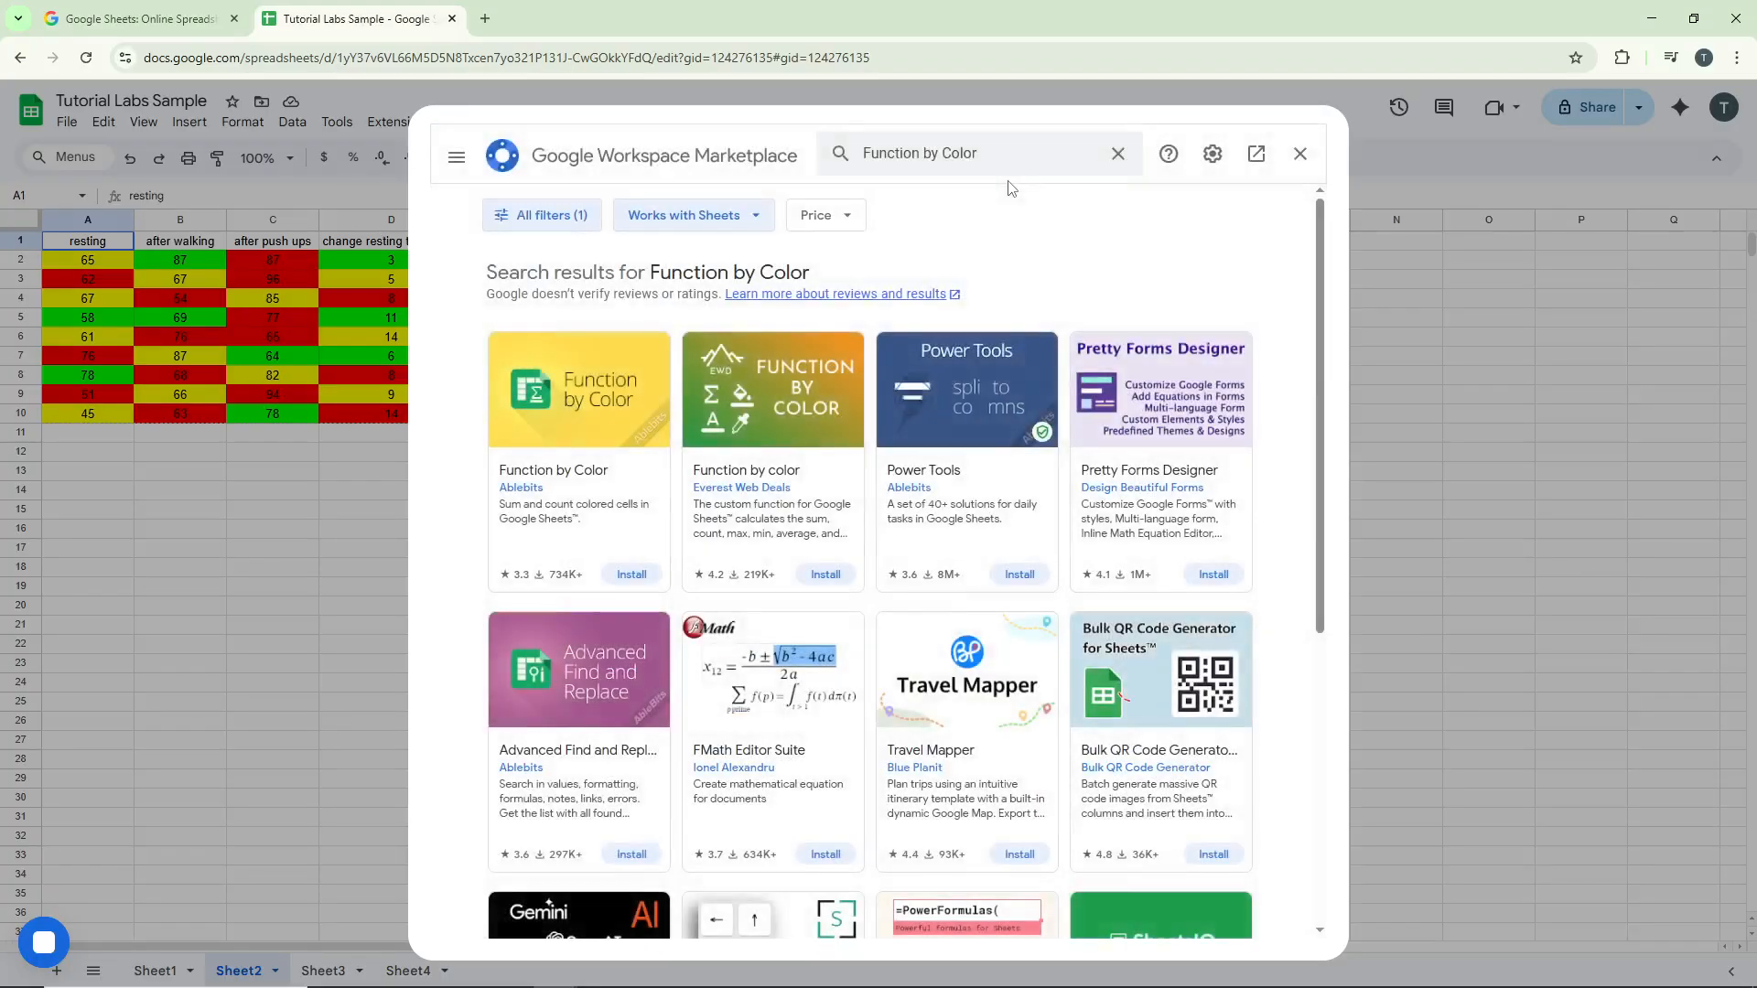
left_click(617, 437)
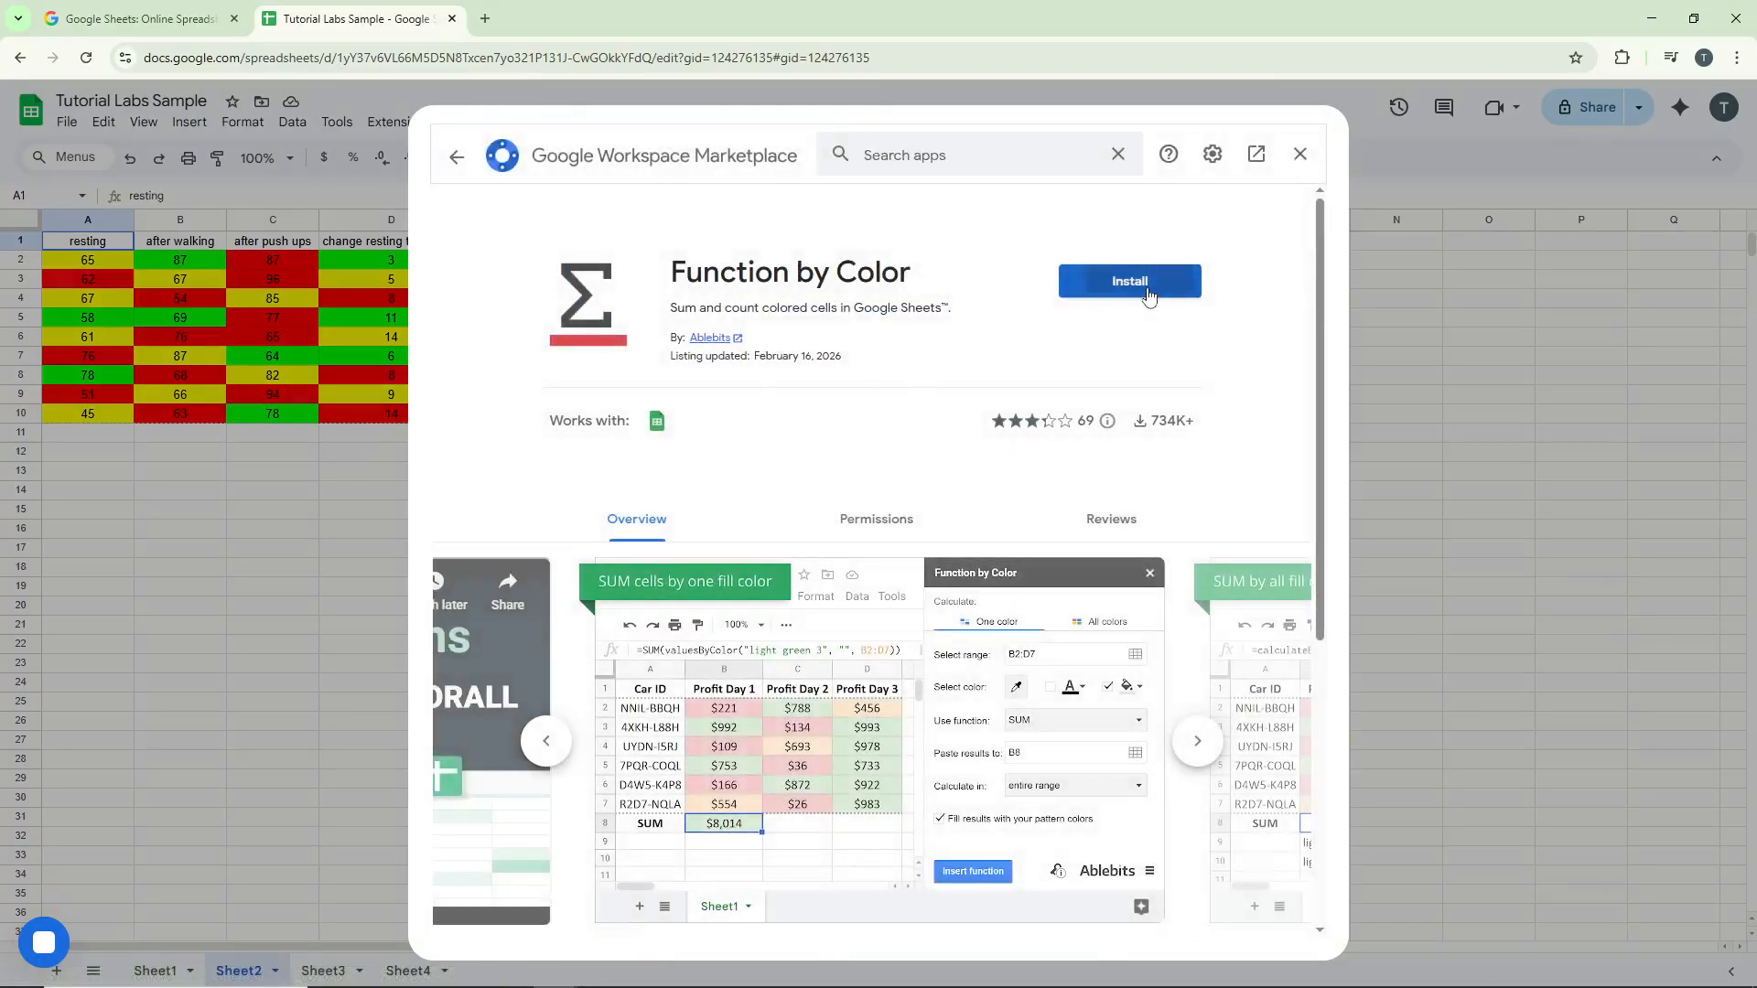
left_click(1150, 295)
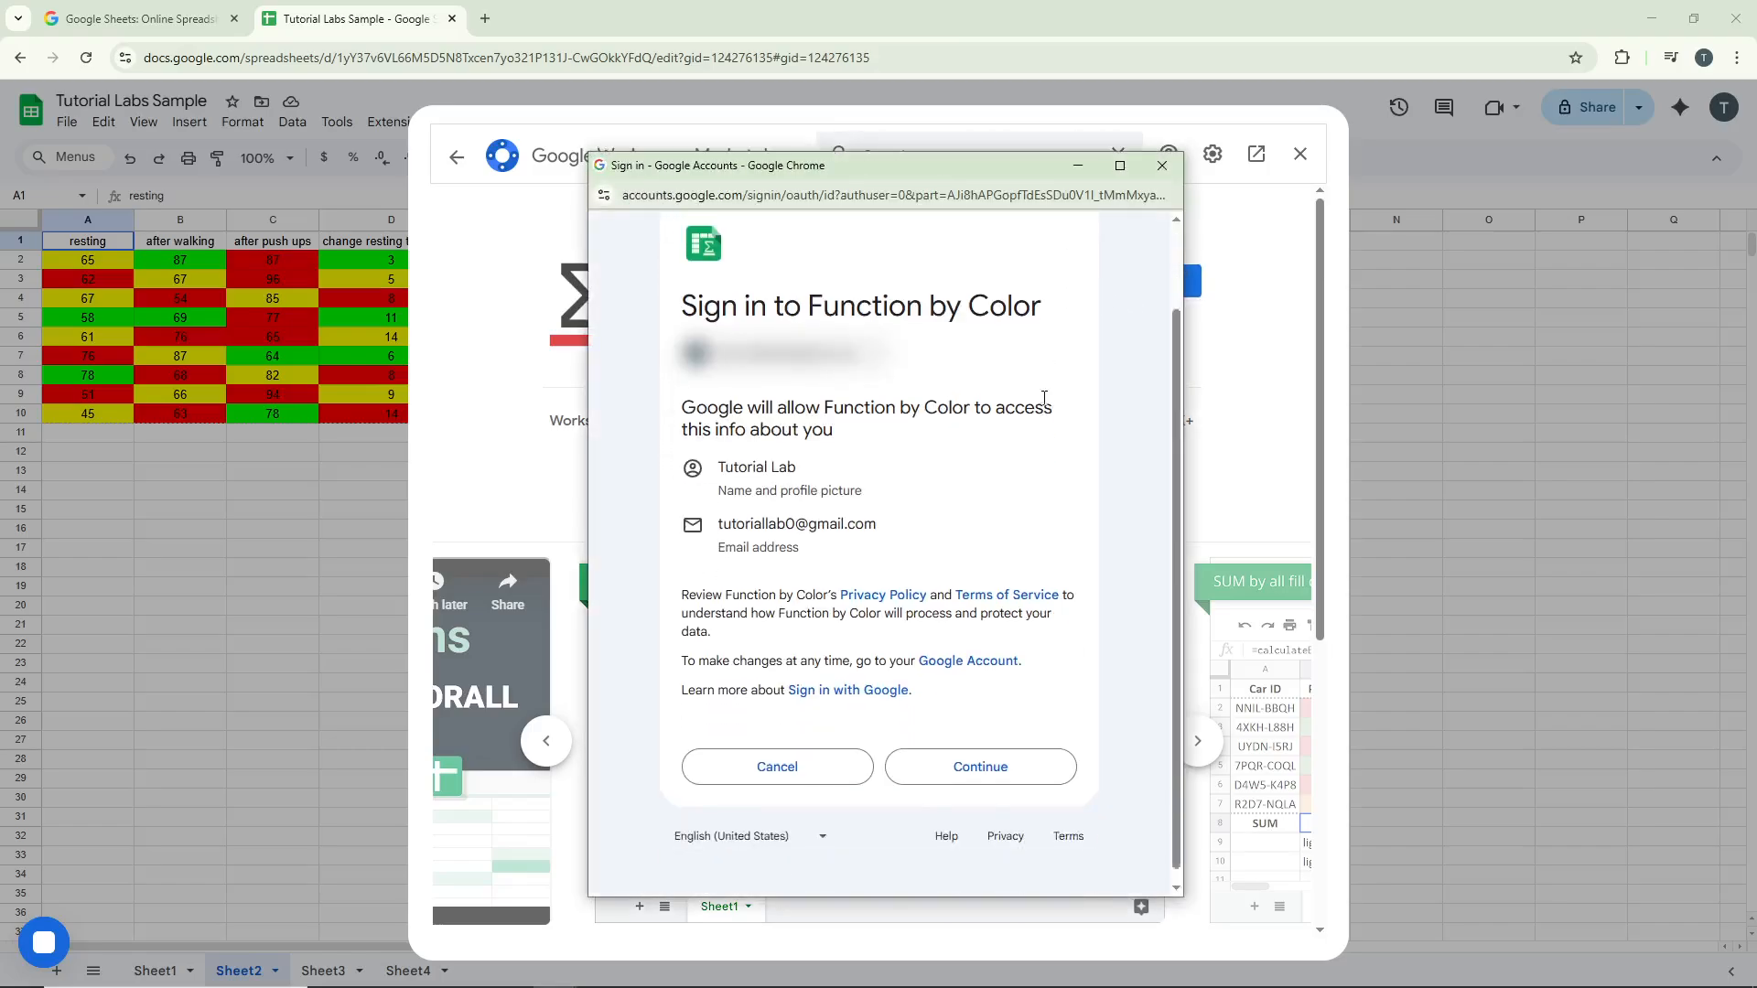
Authorize Function by Color with all requested permissions, then close the confirmation and the marketplace
left_click(992, 752)
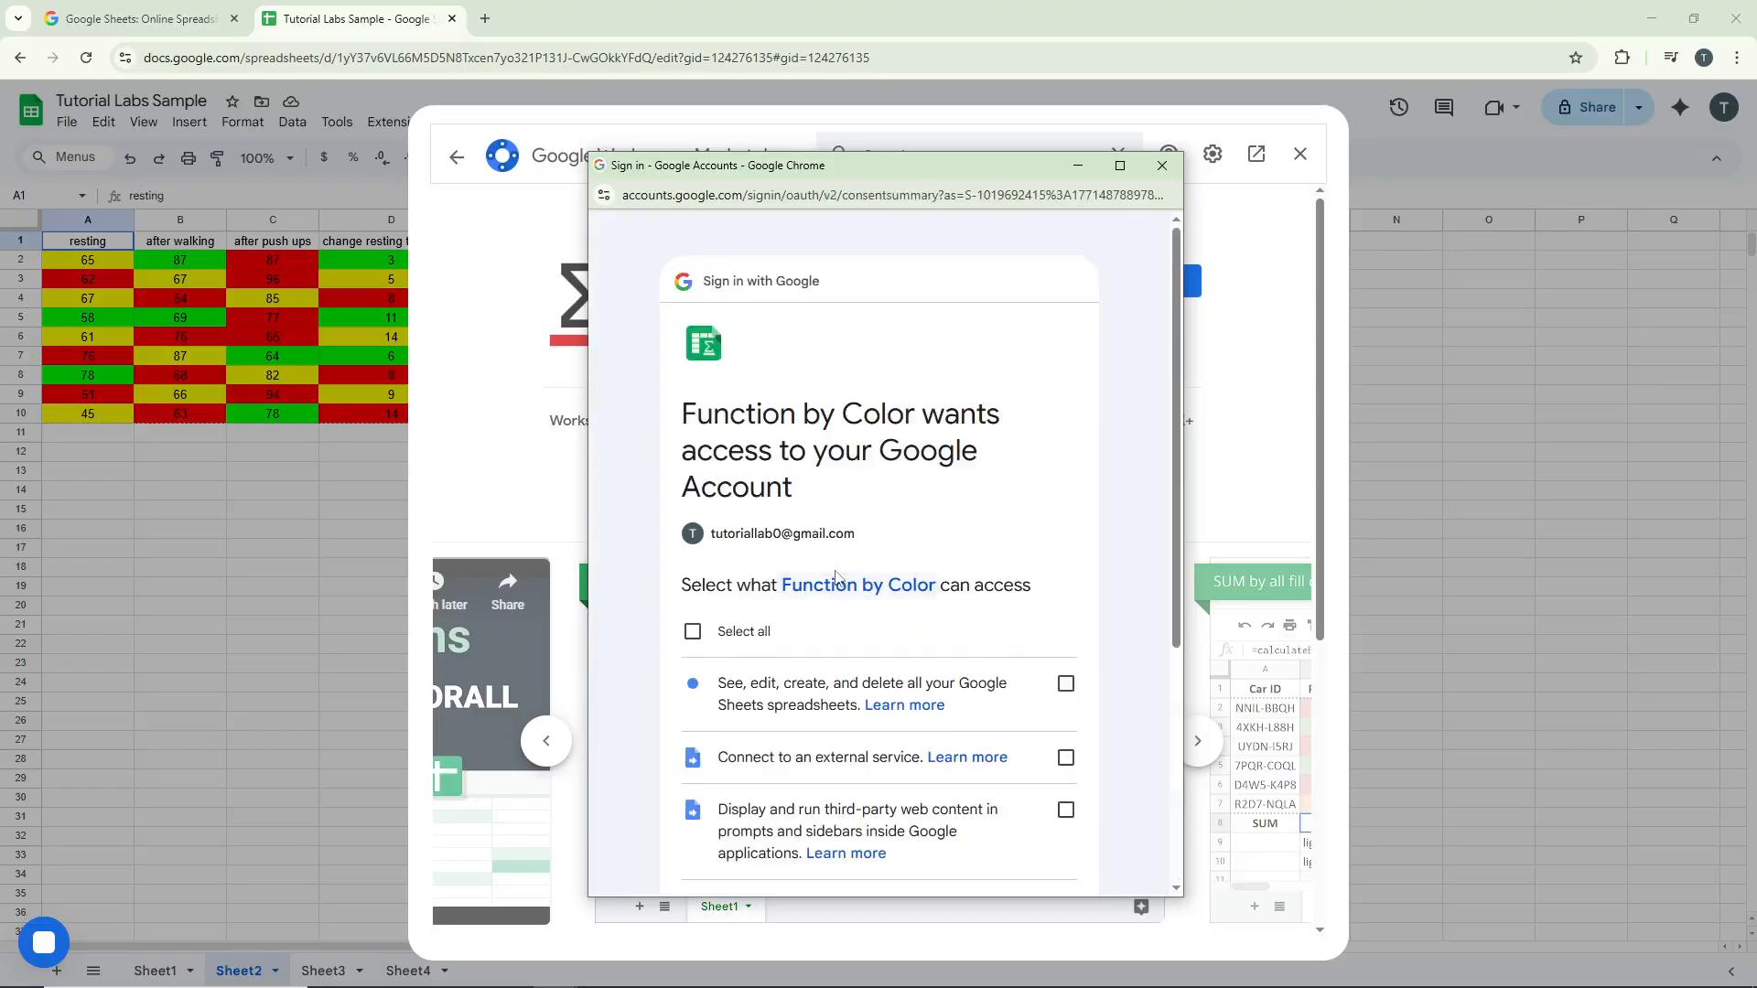
scroll(838, 573, "down", 1)
scroll(849, 517, "down", 1)
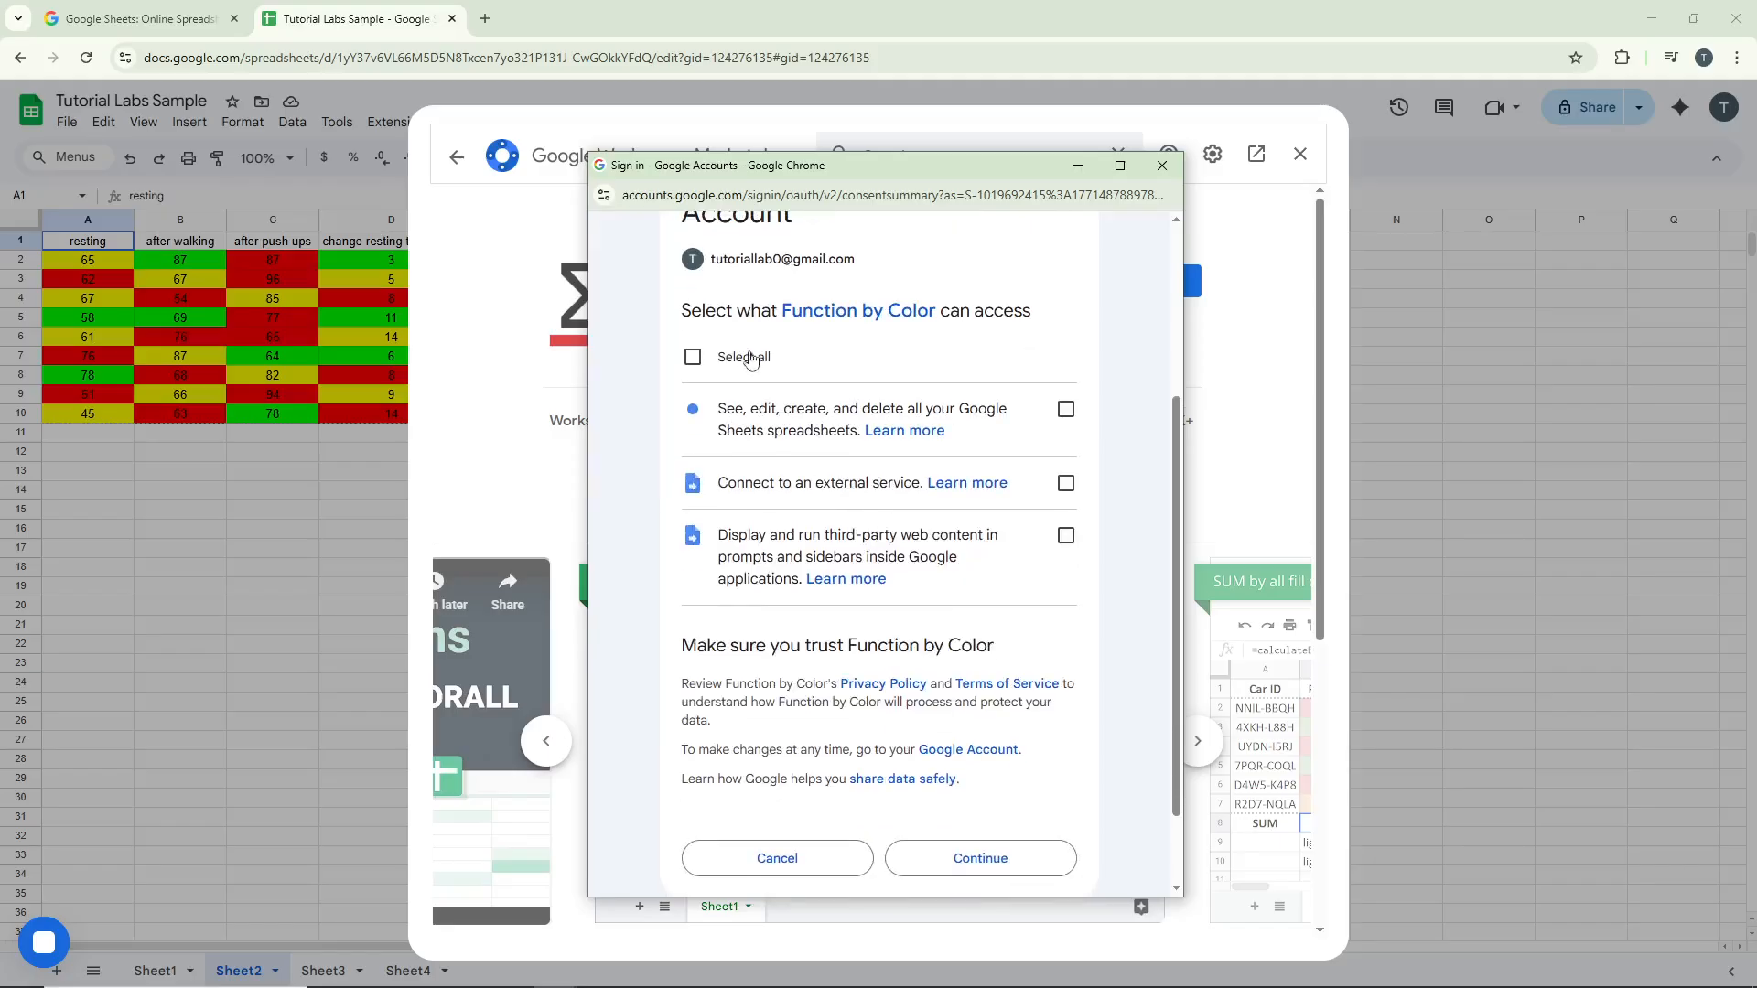
left_click(693, 358)
scroll(1016, 476, "down", 1)
left_click(1026, 743)
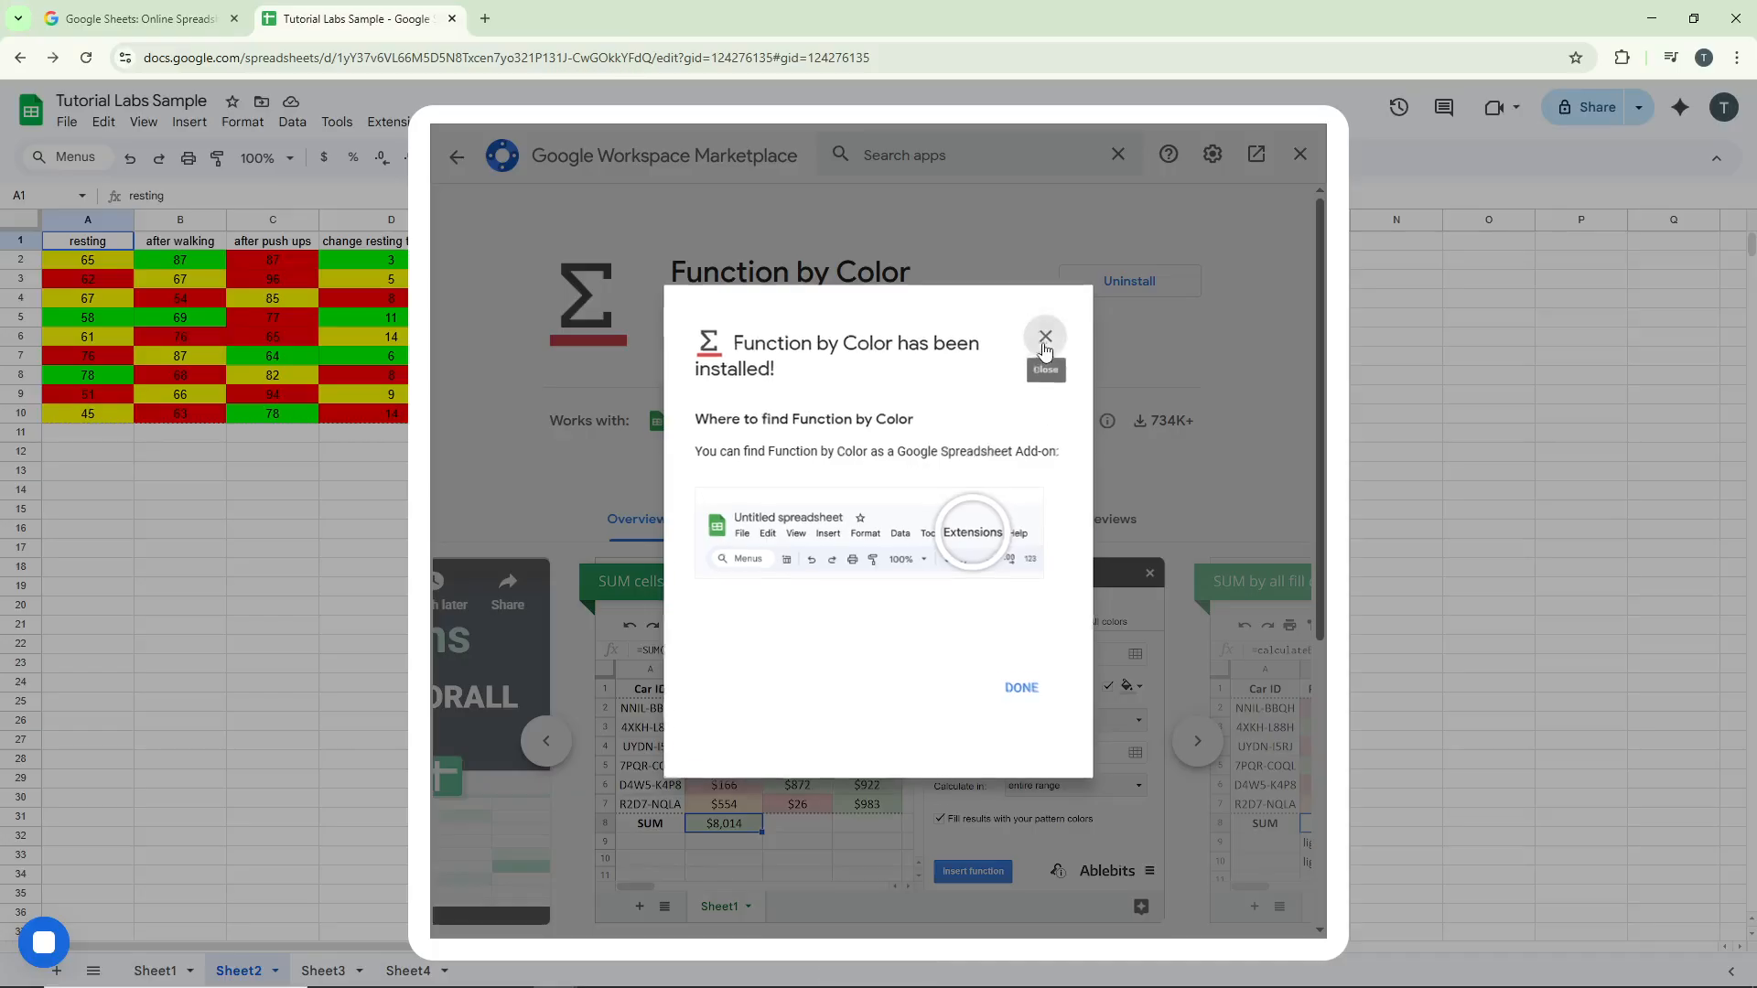
left_click(1045, 336)
left_click(1299, 154)
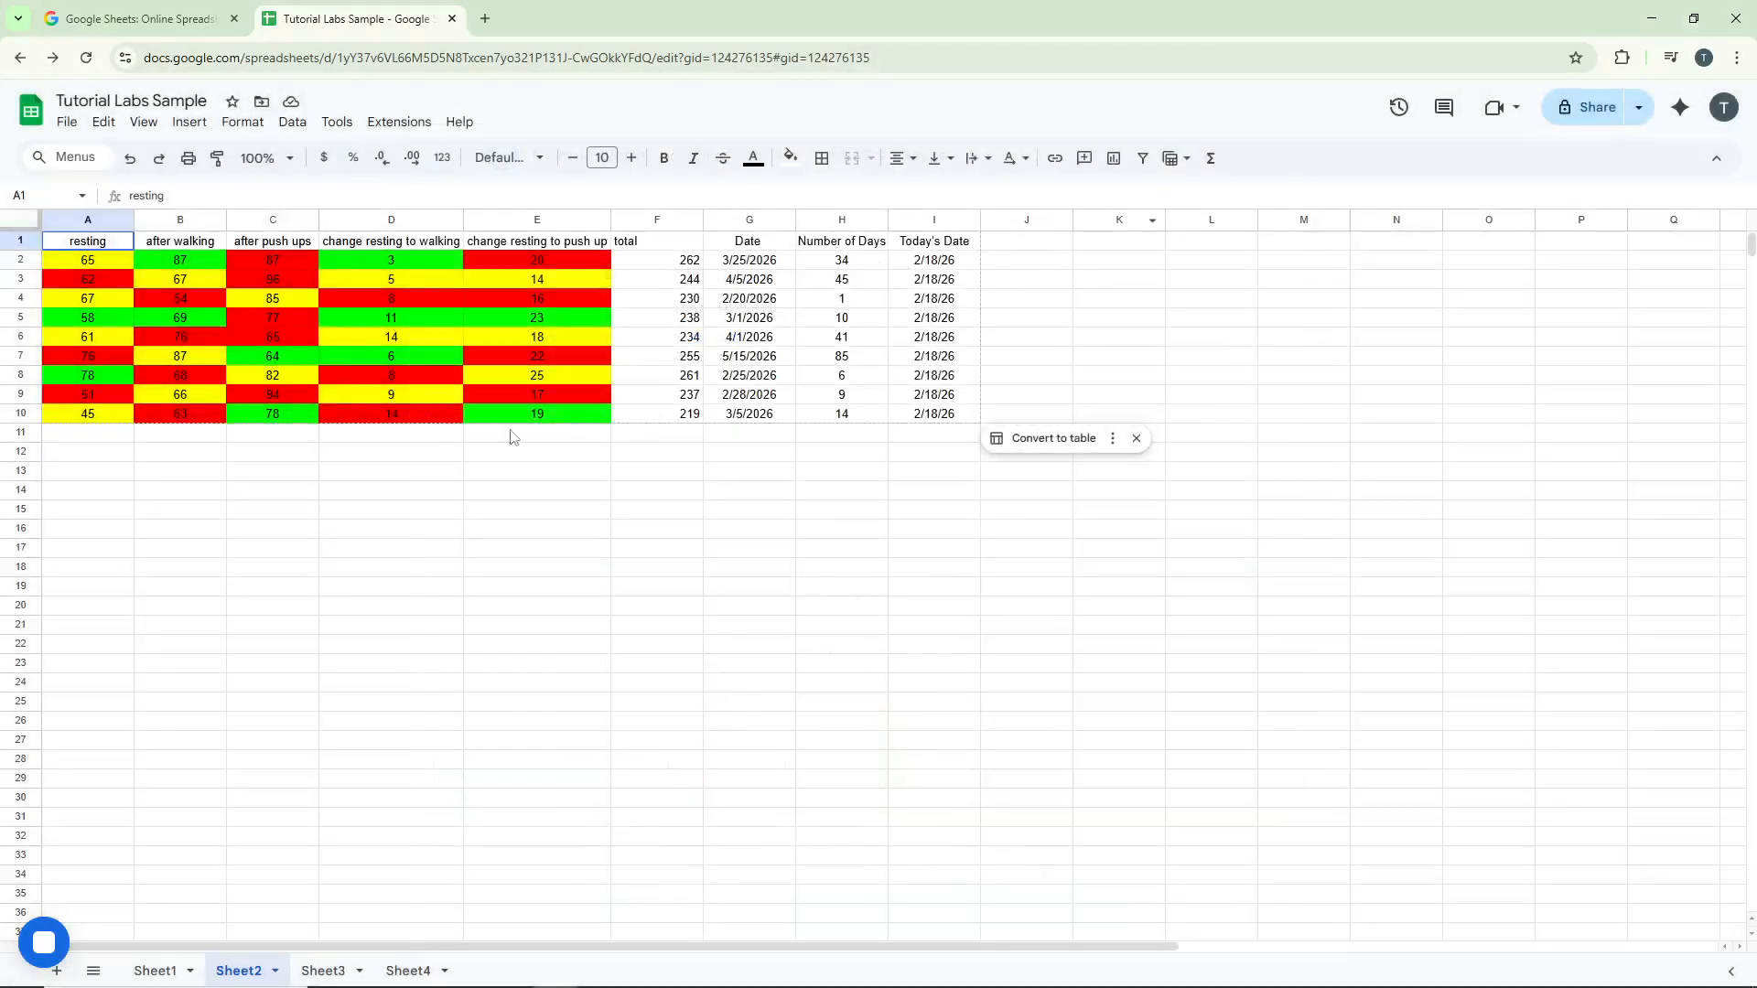
Select cell A12 and start the Function by Color add-on
left_click(128, 454)
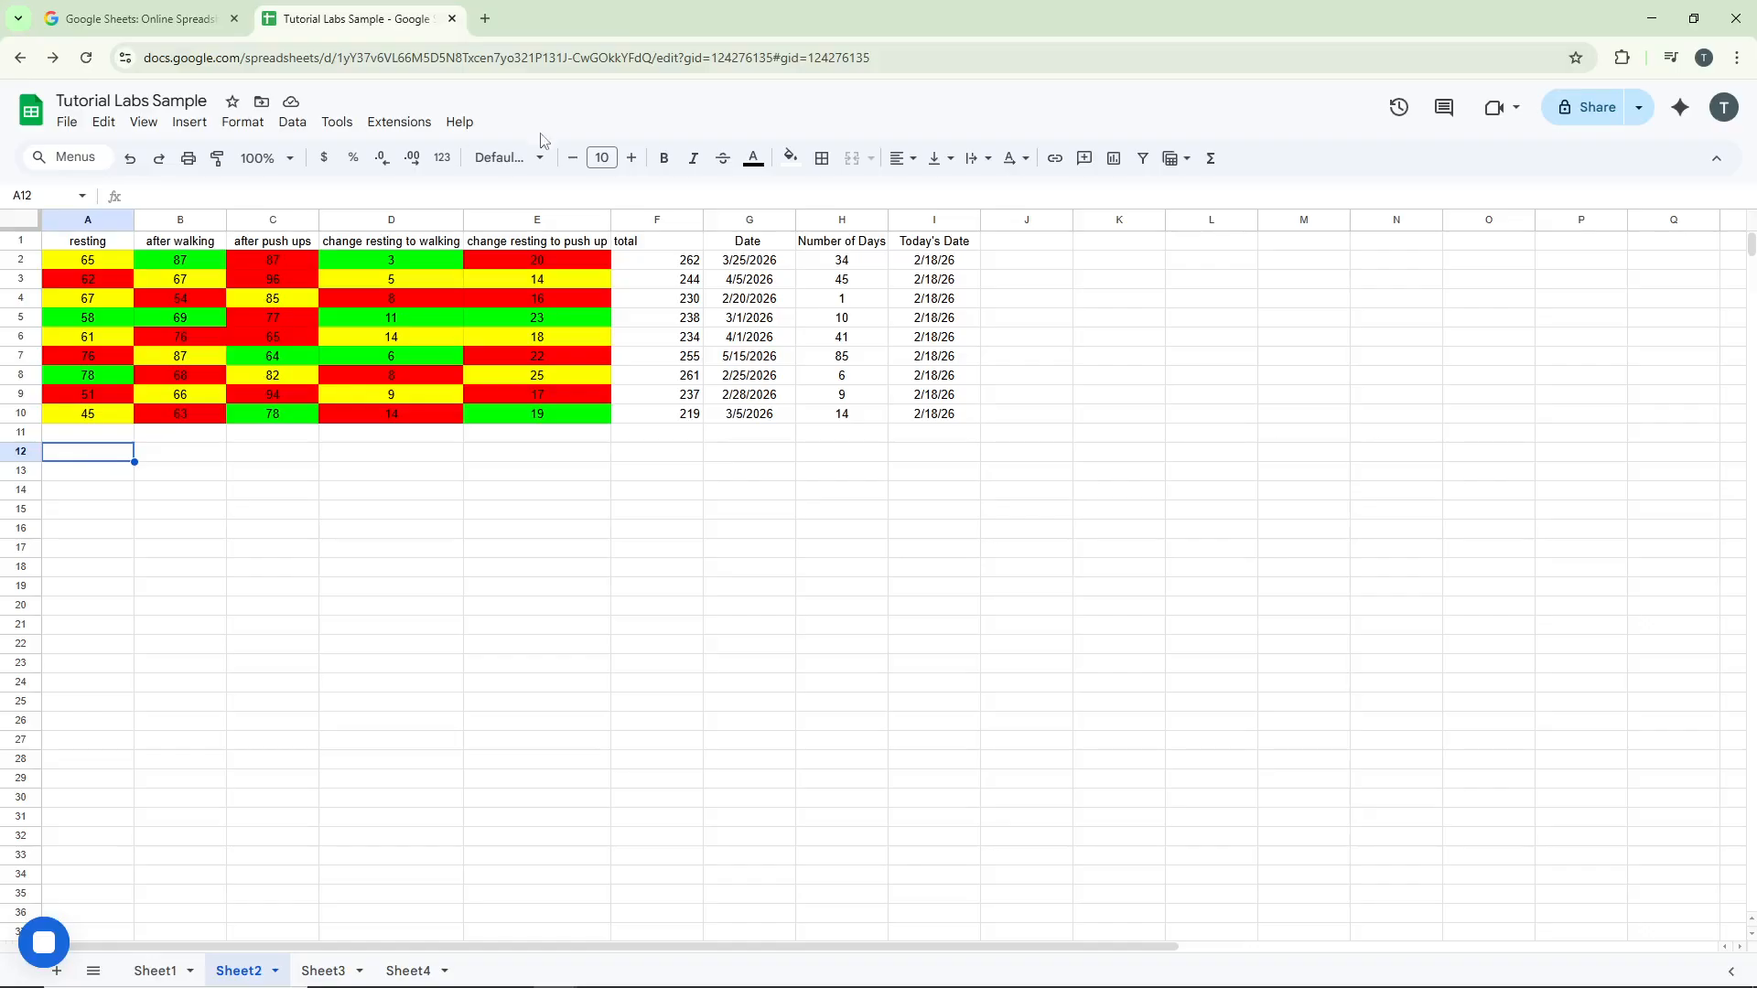
left_click(385, 123)
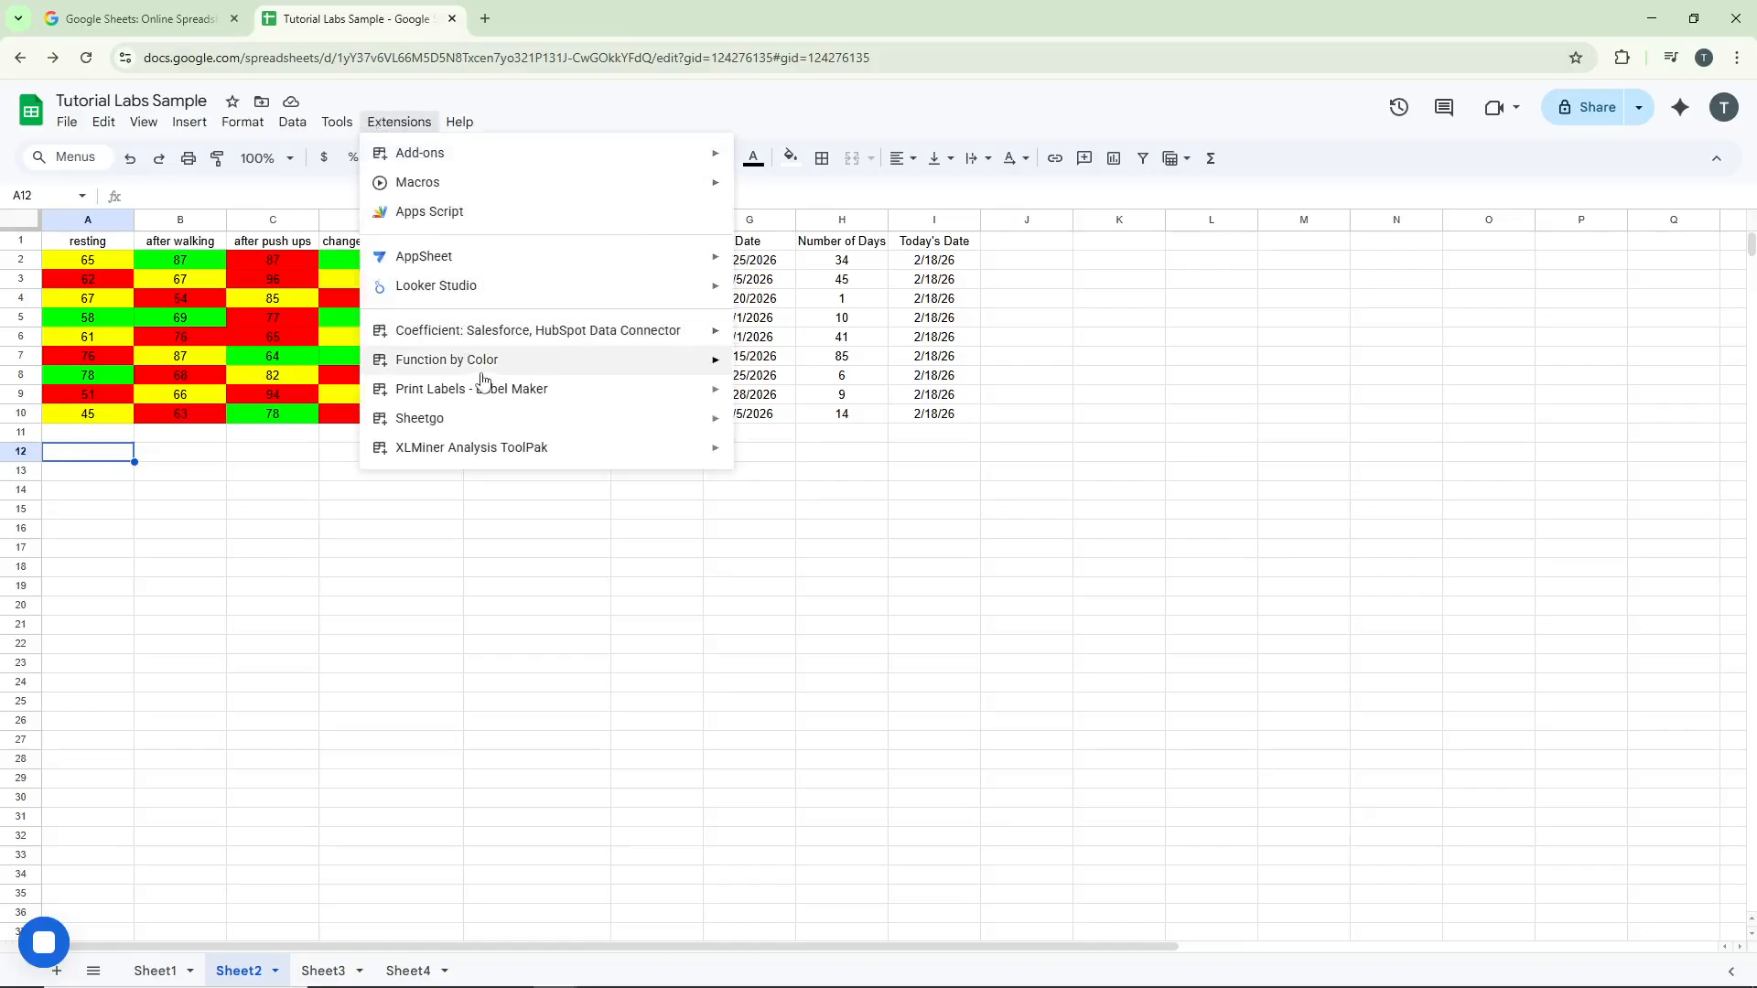
mouse_move(505, 369)
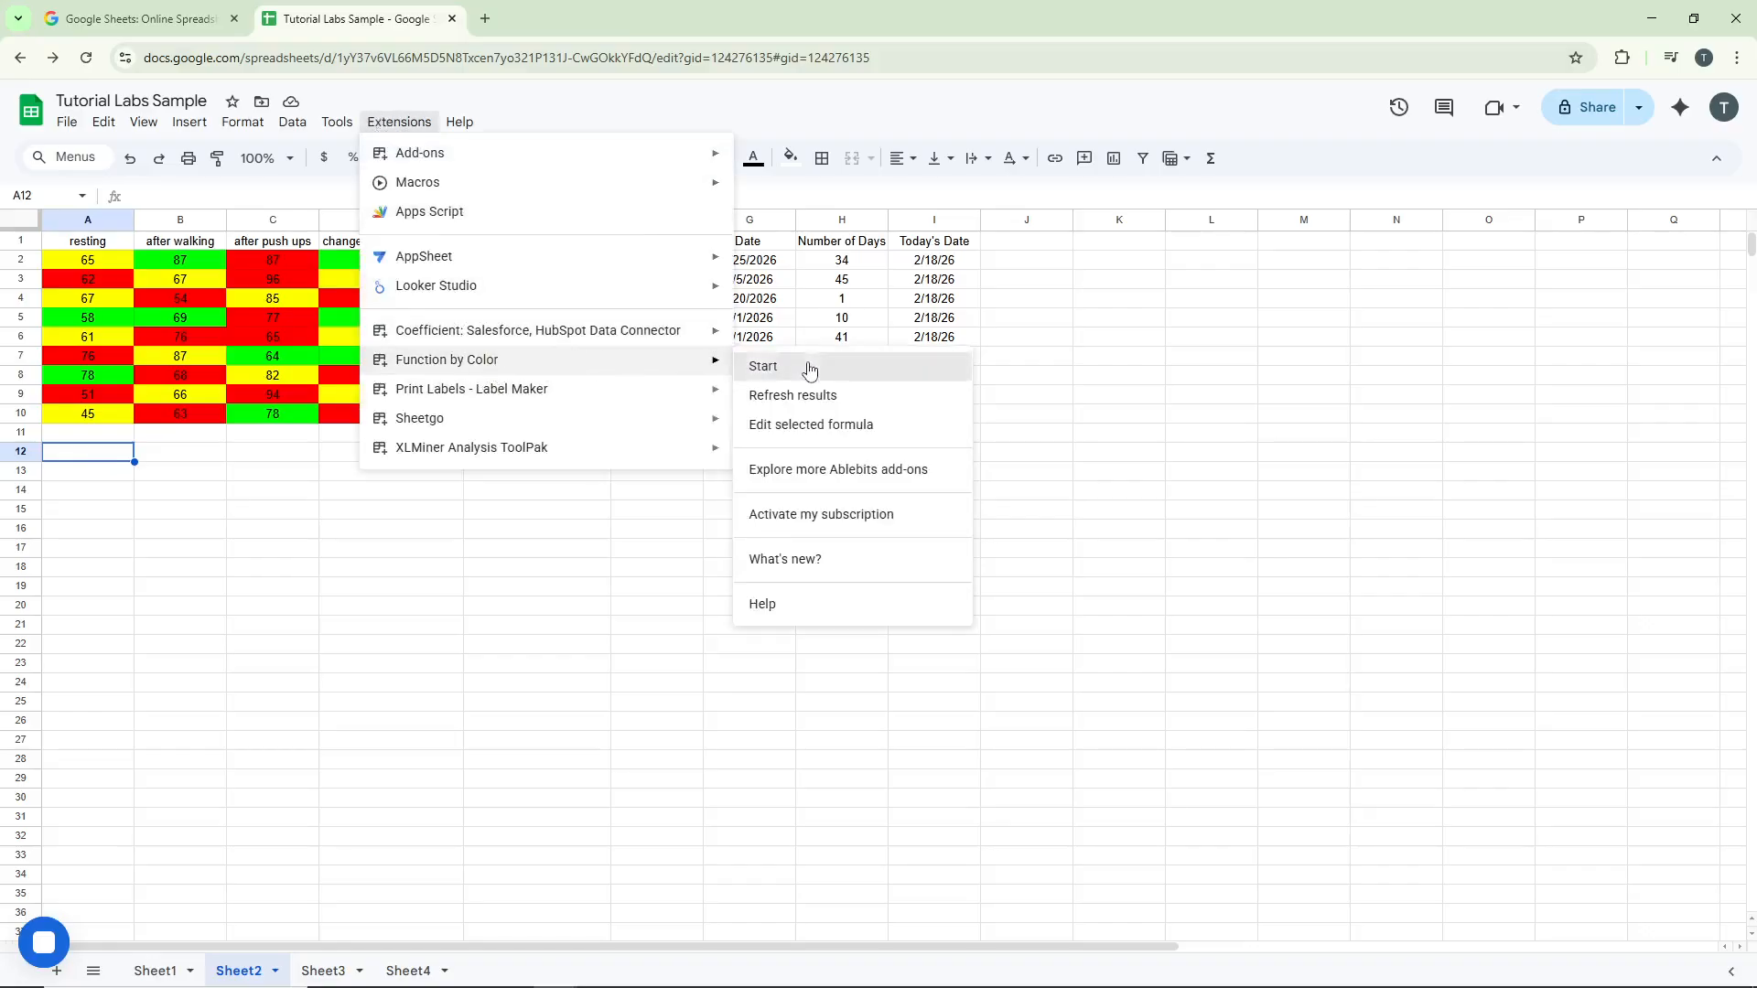
left_click(773, 366)
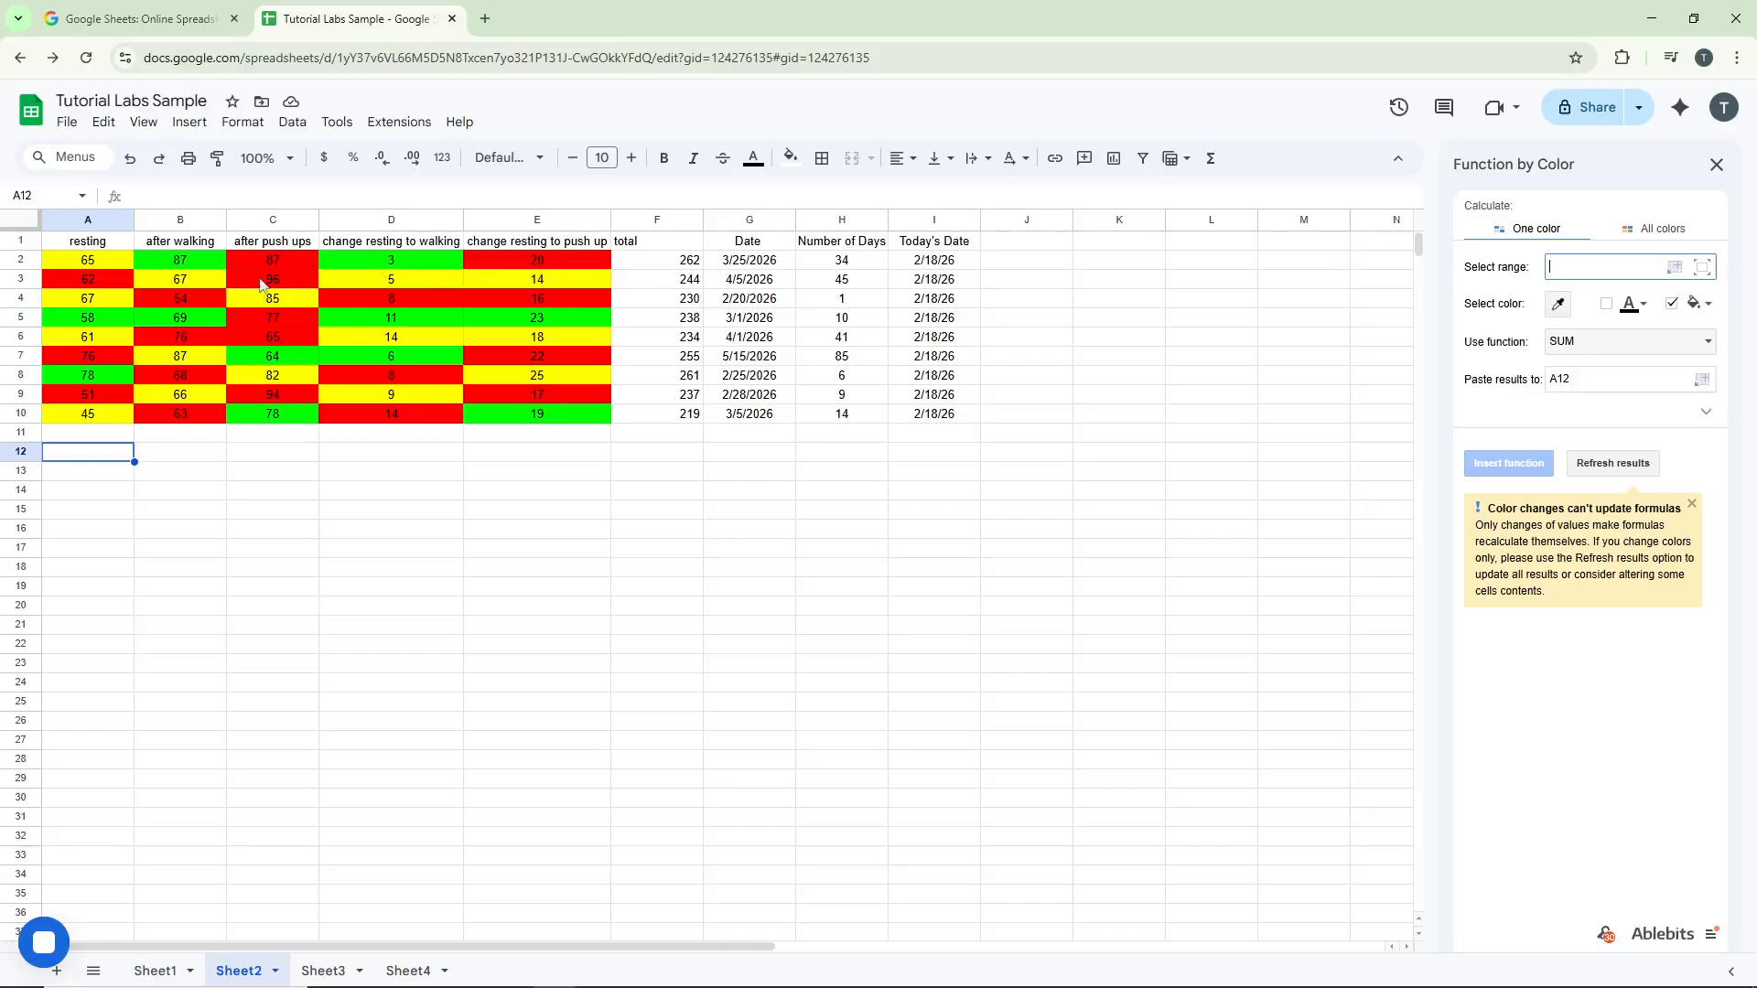
Set the add-on's range to the colored data block A2:E10
left_click(120, 262)
left_click(593, 417, "shift")
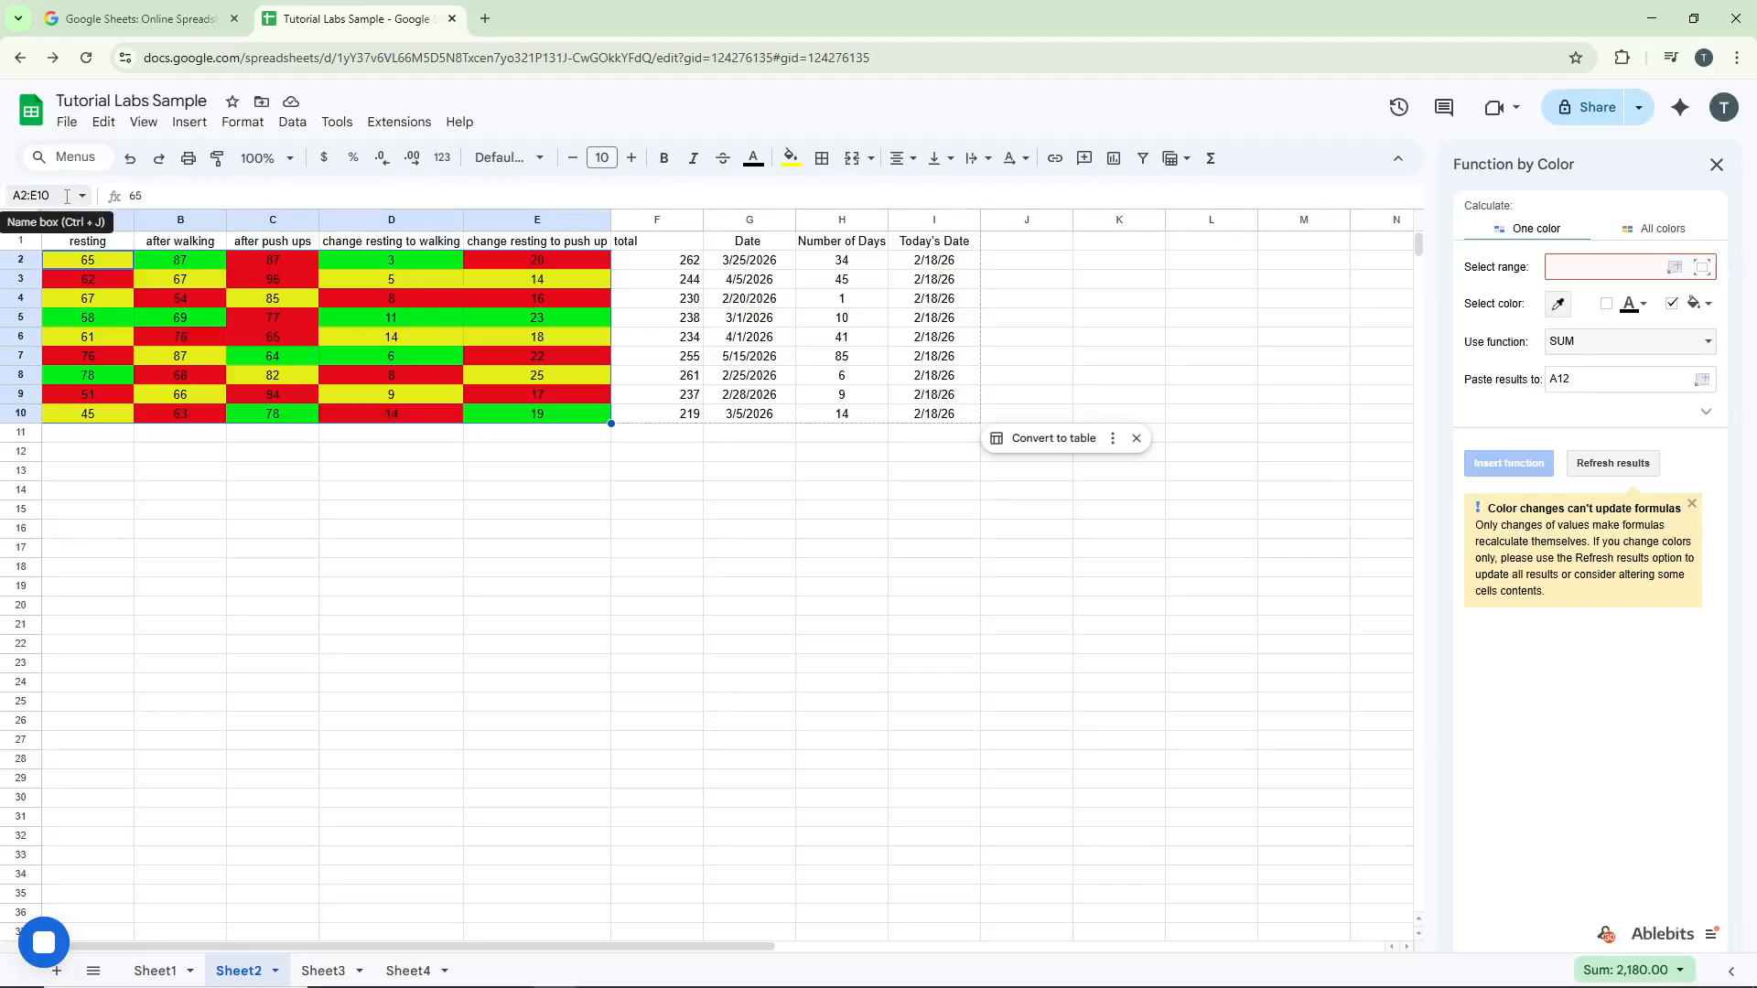
left_click(36, 195)
key("ctrl+c")
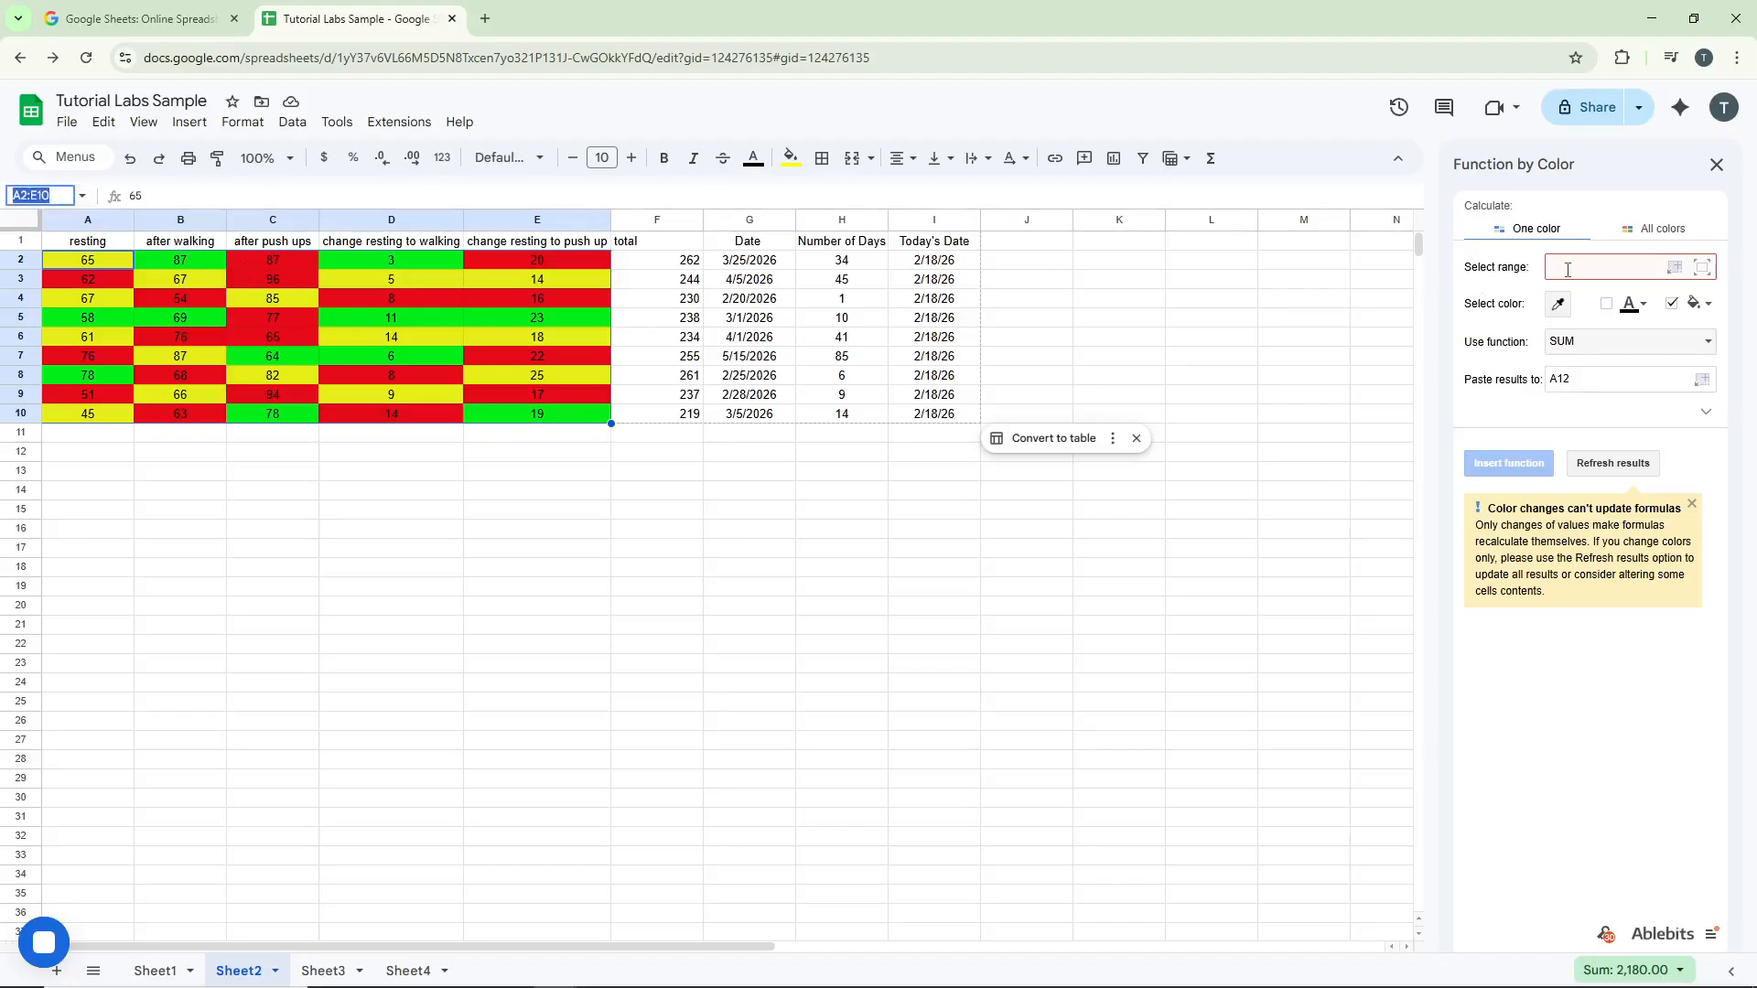
left_click(1567, 268)
key("ctrl+v")
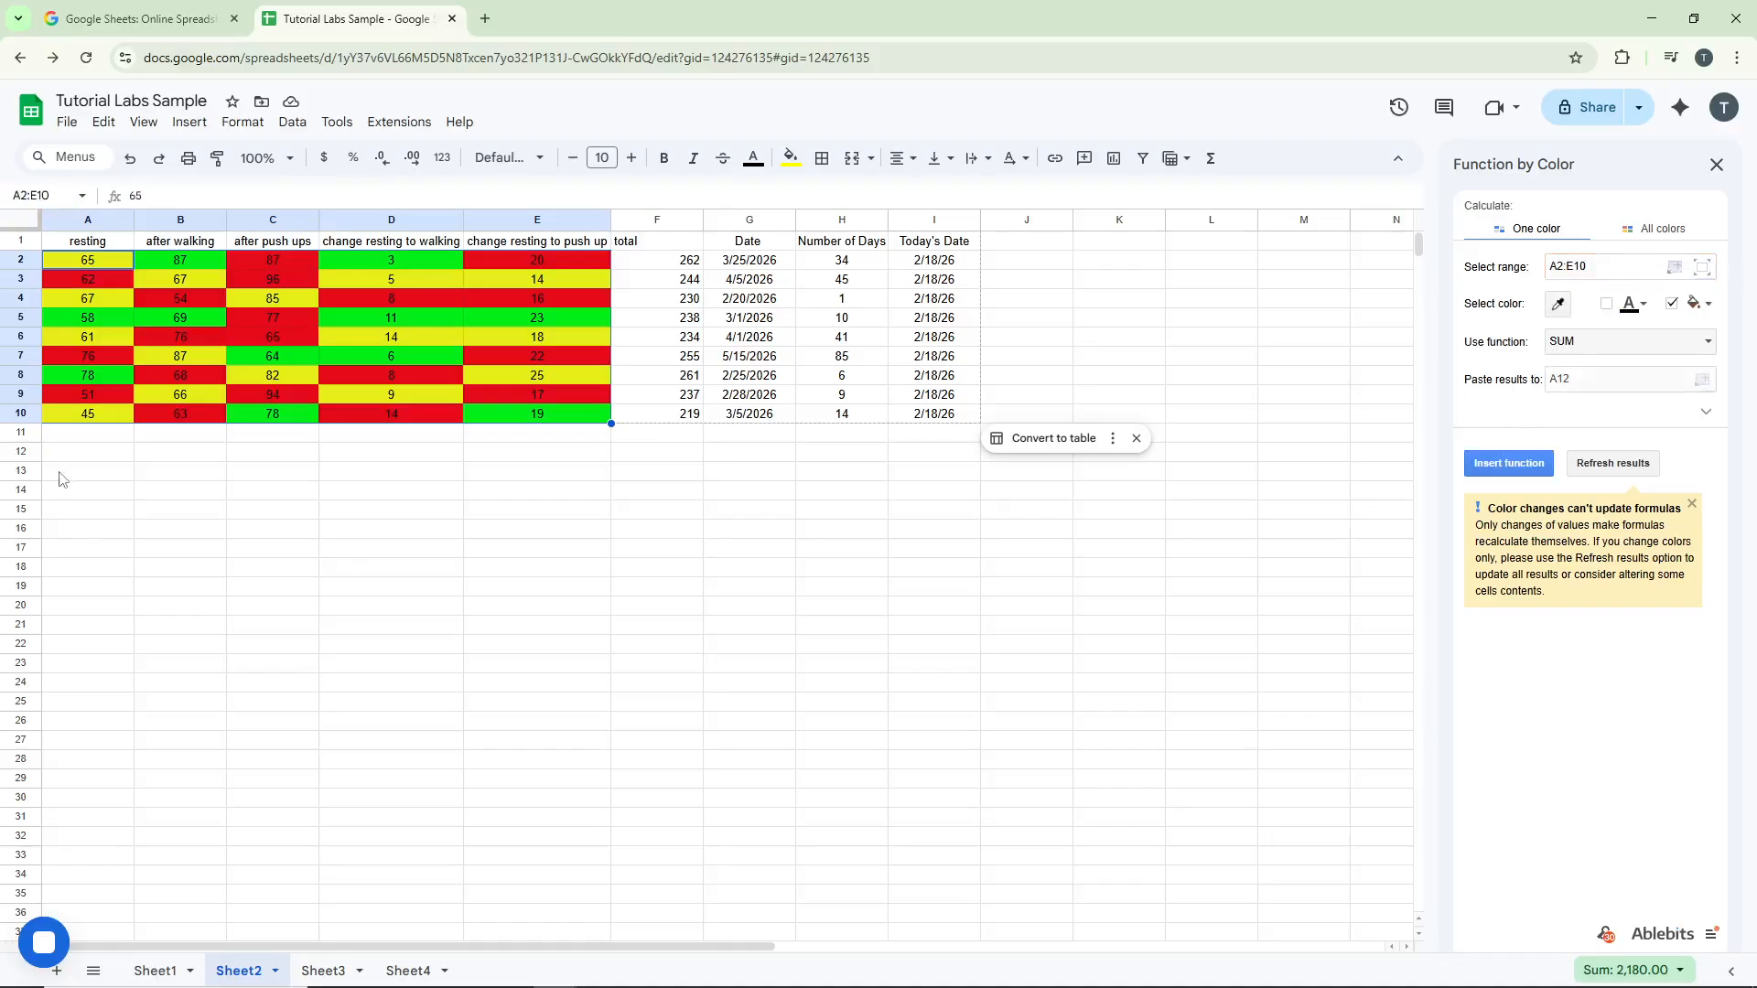
Choose yellow as the fill colour and COUNT (numbers) as the function
left_click(82, 452)
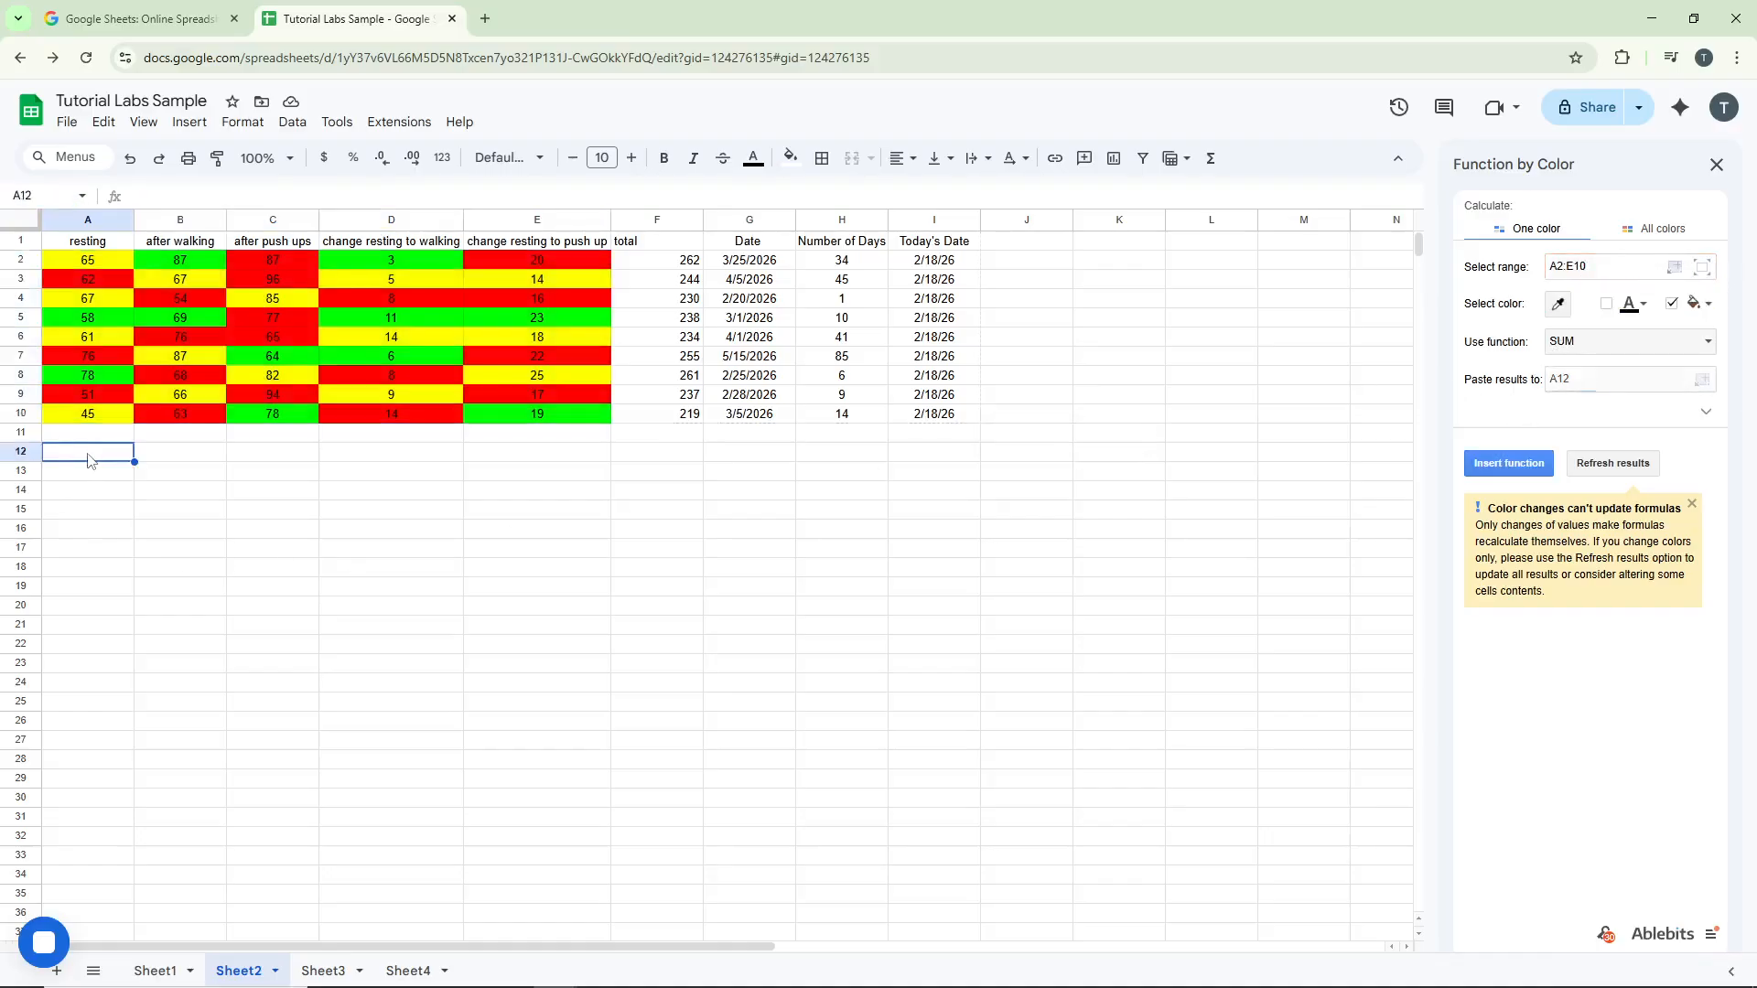
left_click(1698, 306)
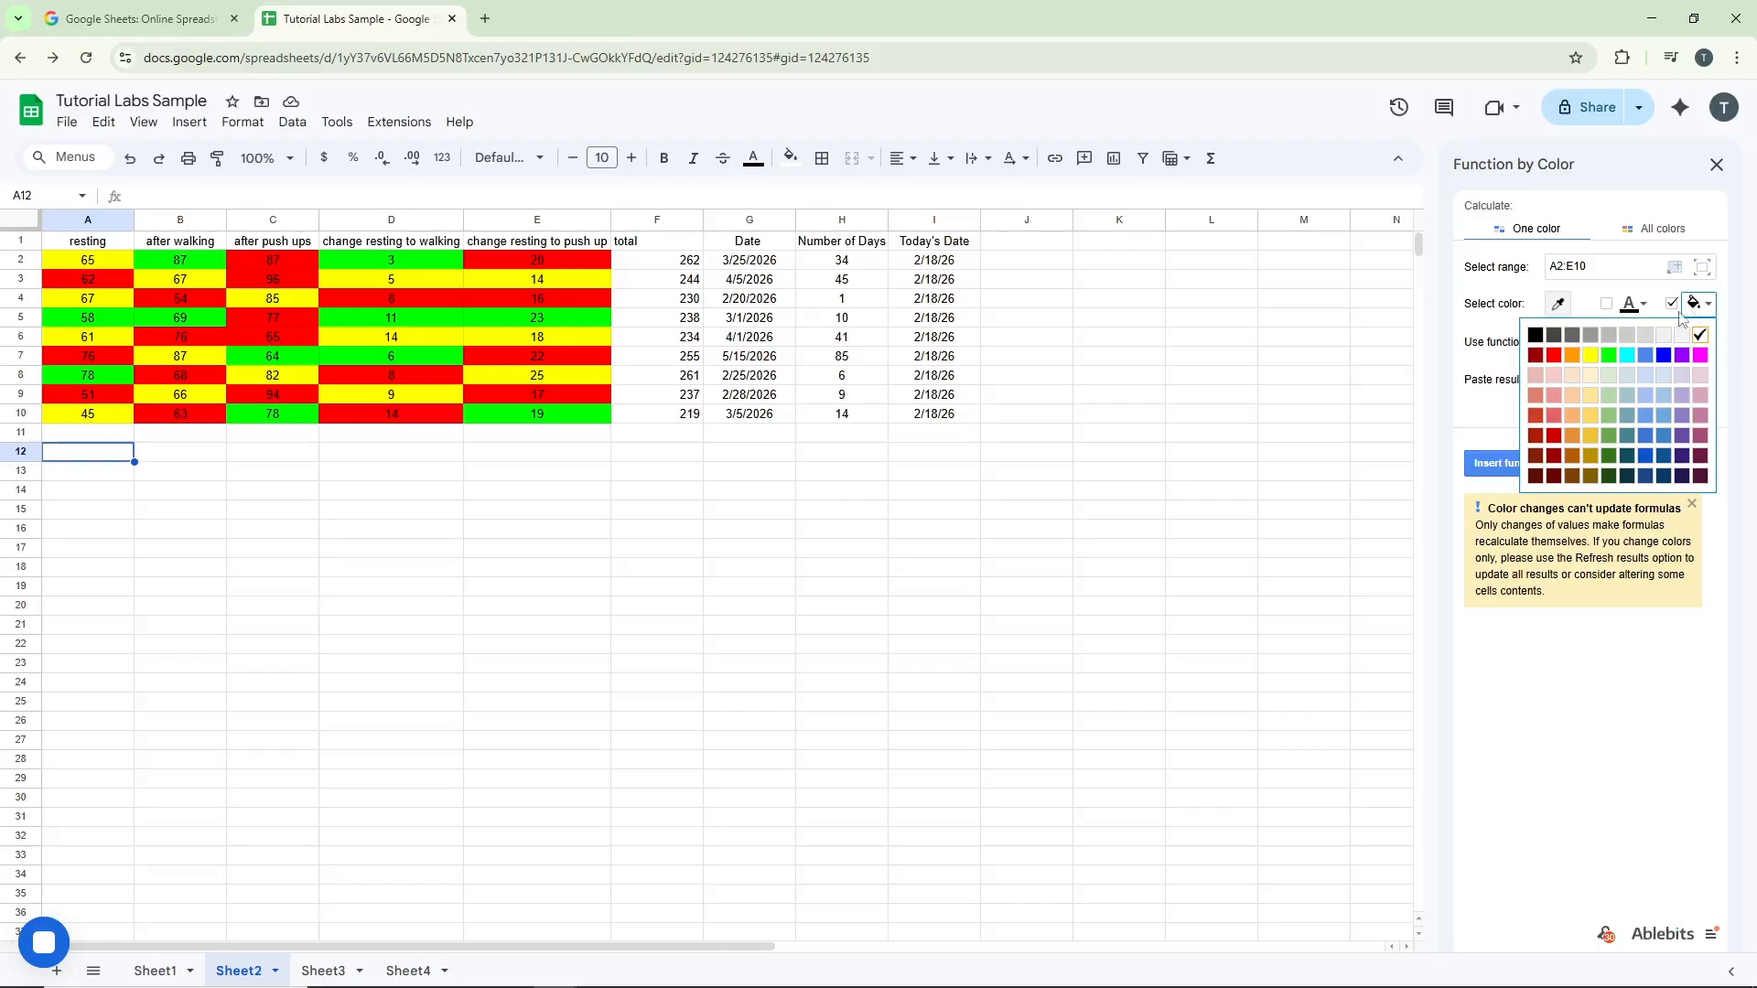
left_click(1590, 355)
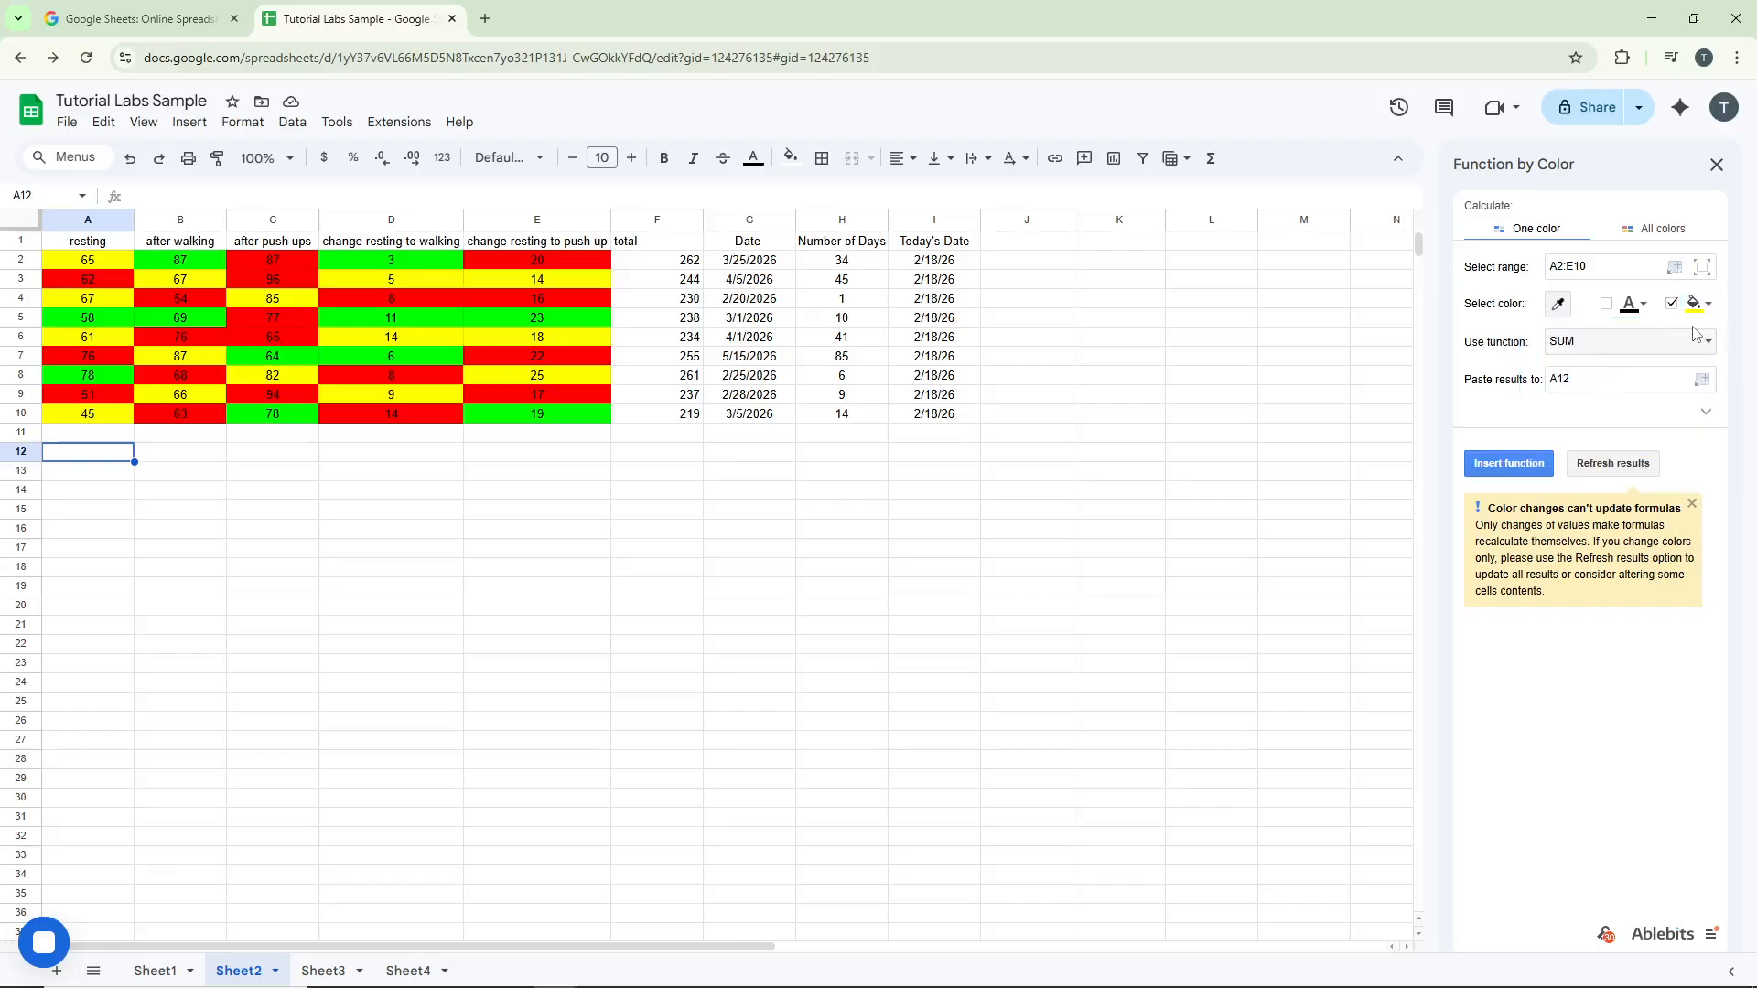
left_click(1627, 344)
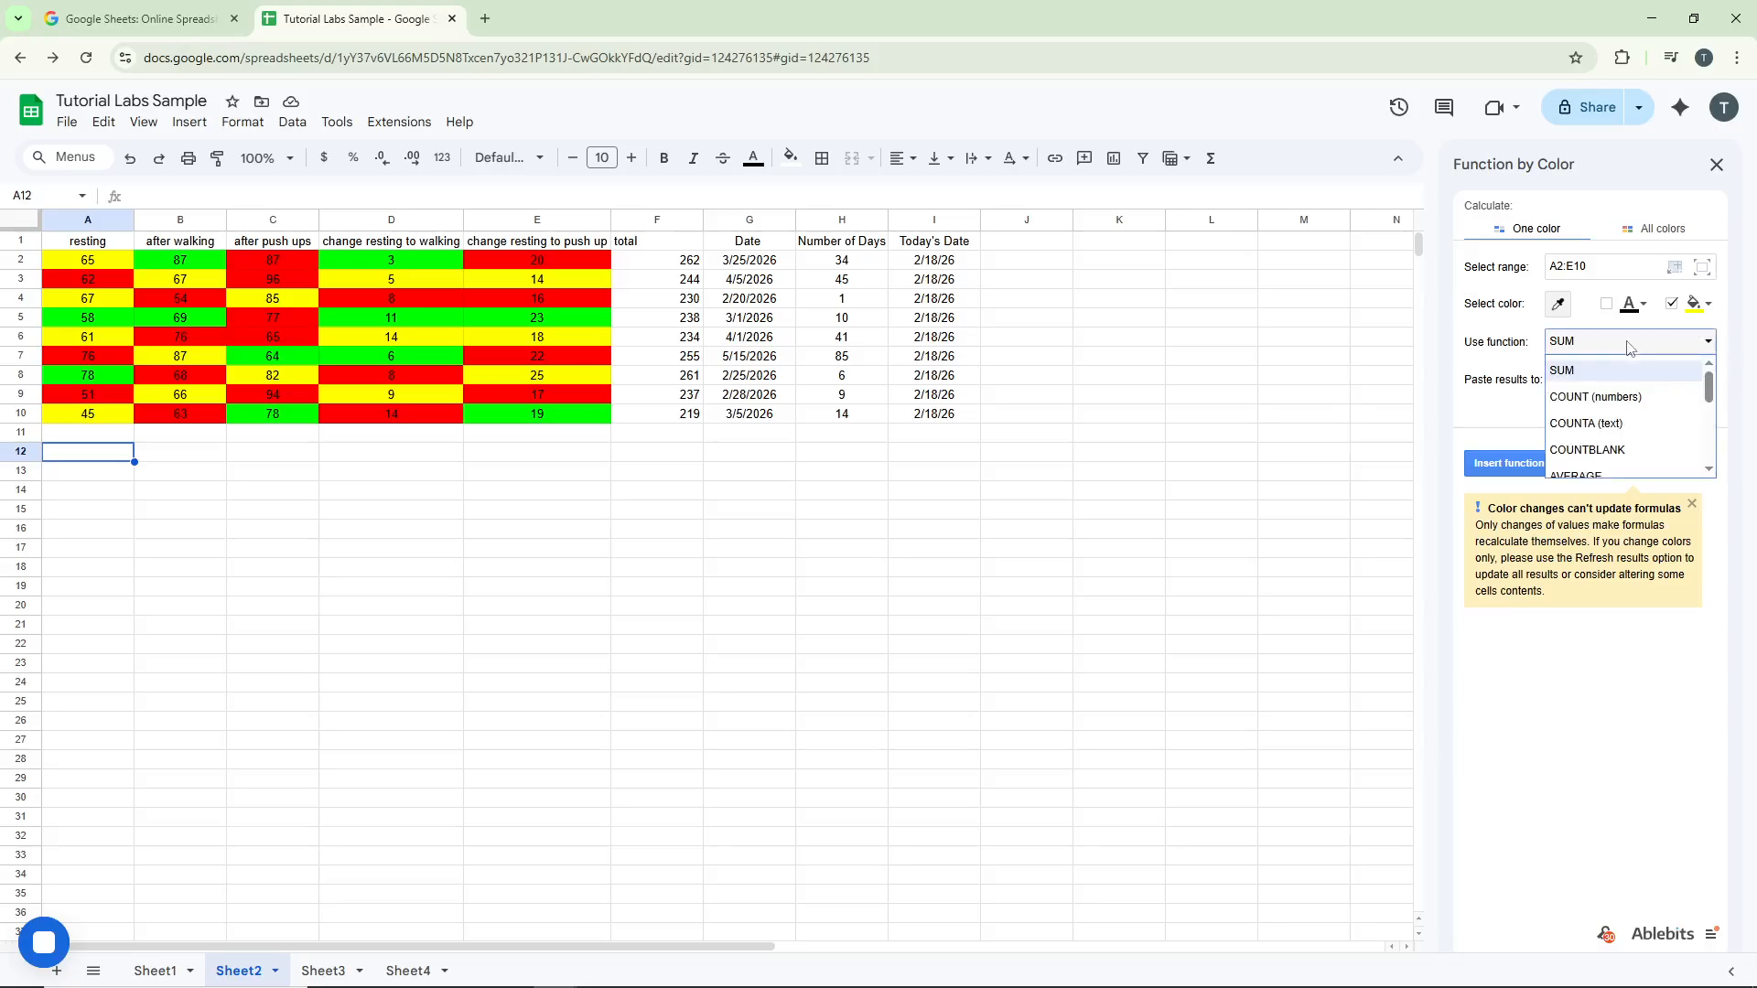
left_click(1675, 401)
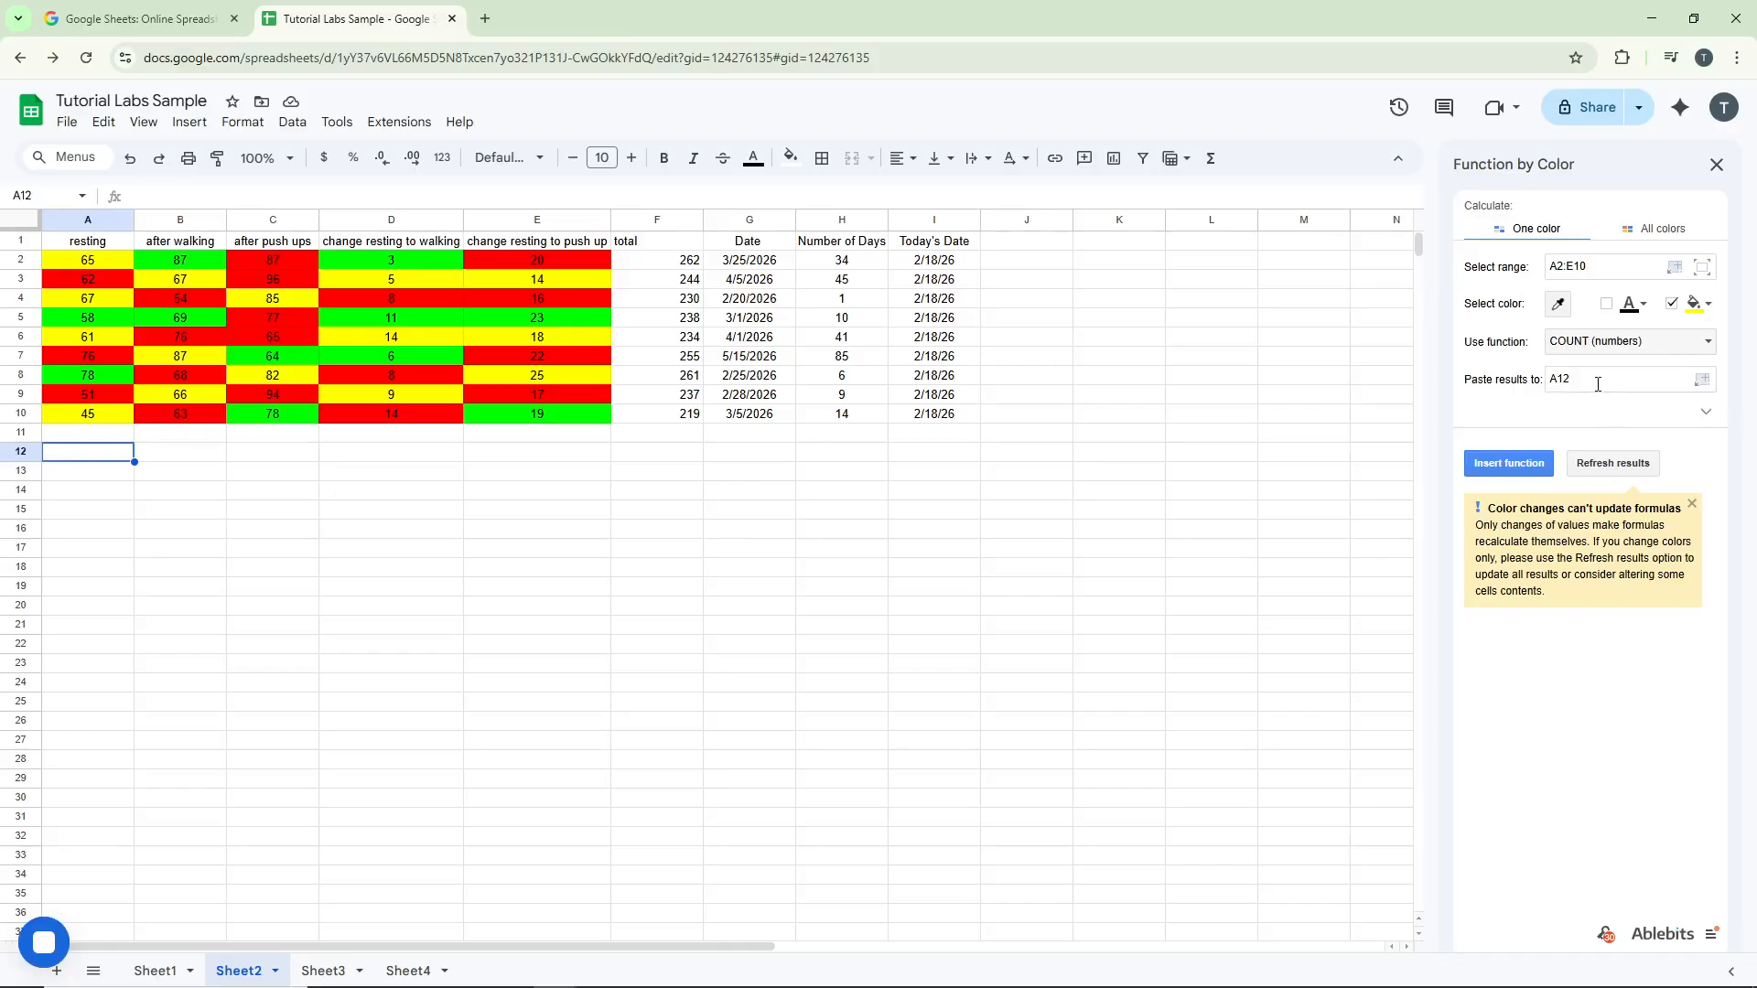
Insert the yellow-cell count function into A12
left_click(1597, 385)
left_click(1519, 466)
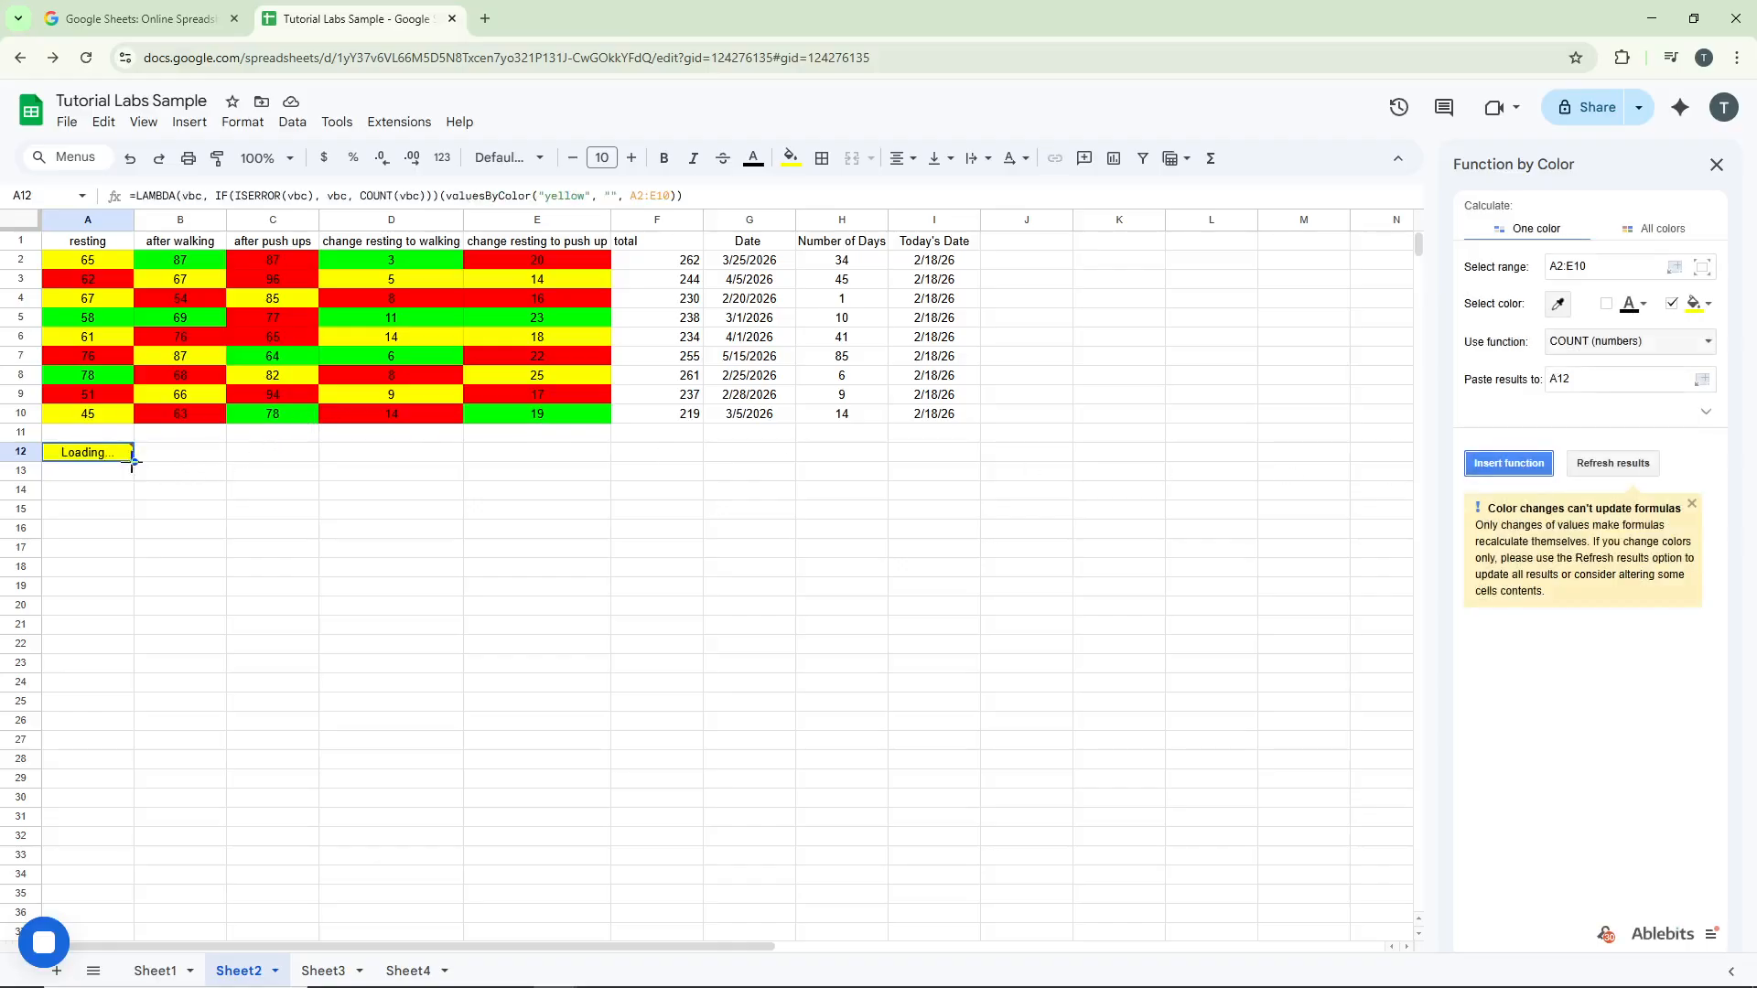
mouse_move(114, 464)
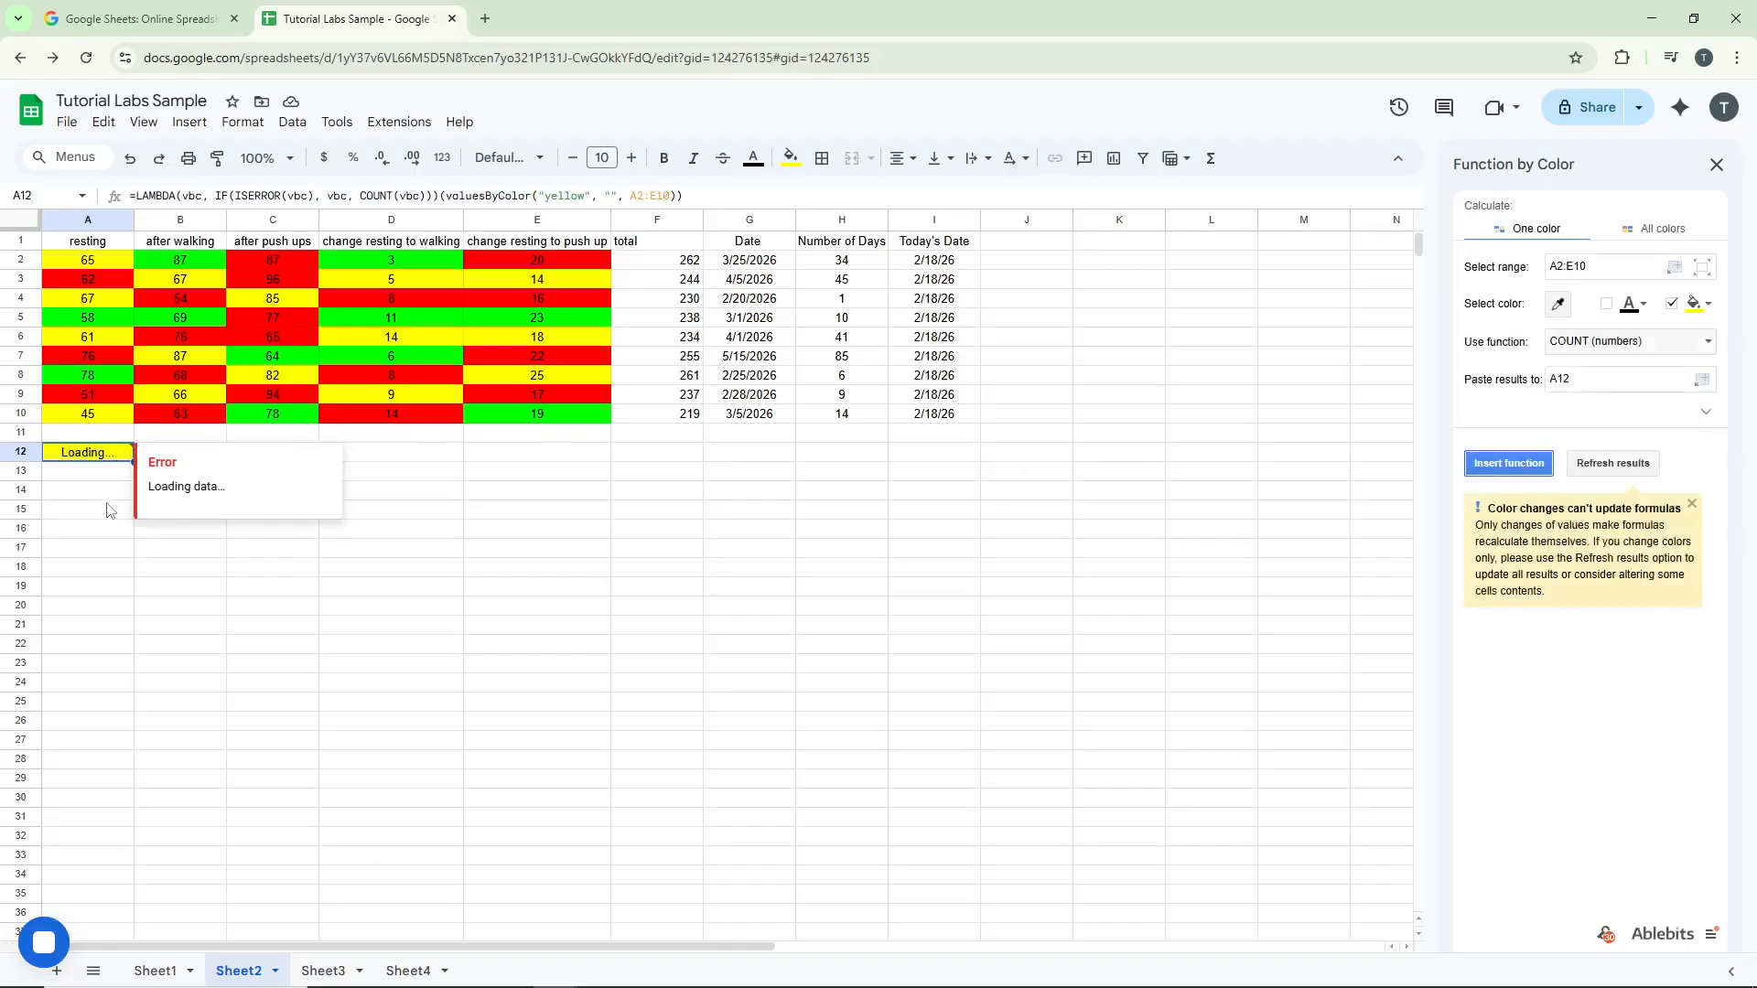
left_click(183, 535)
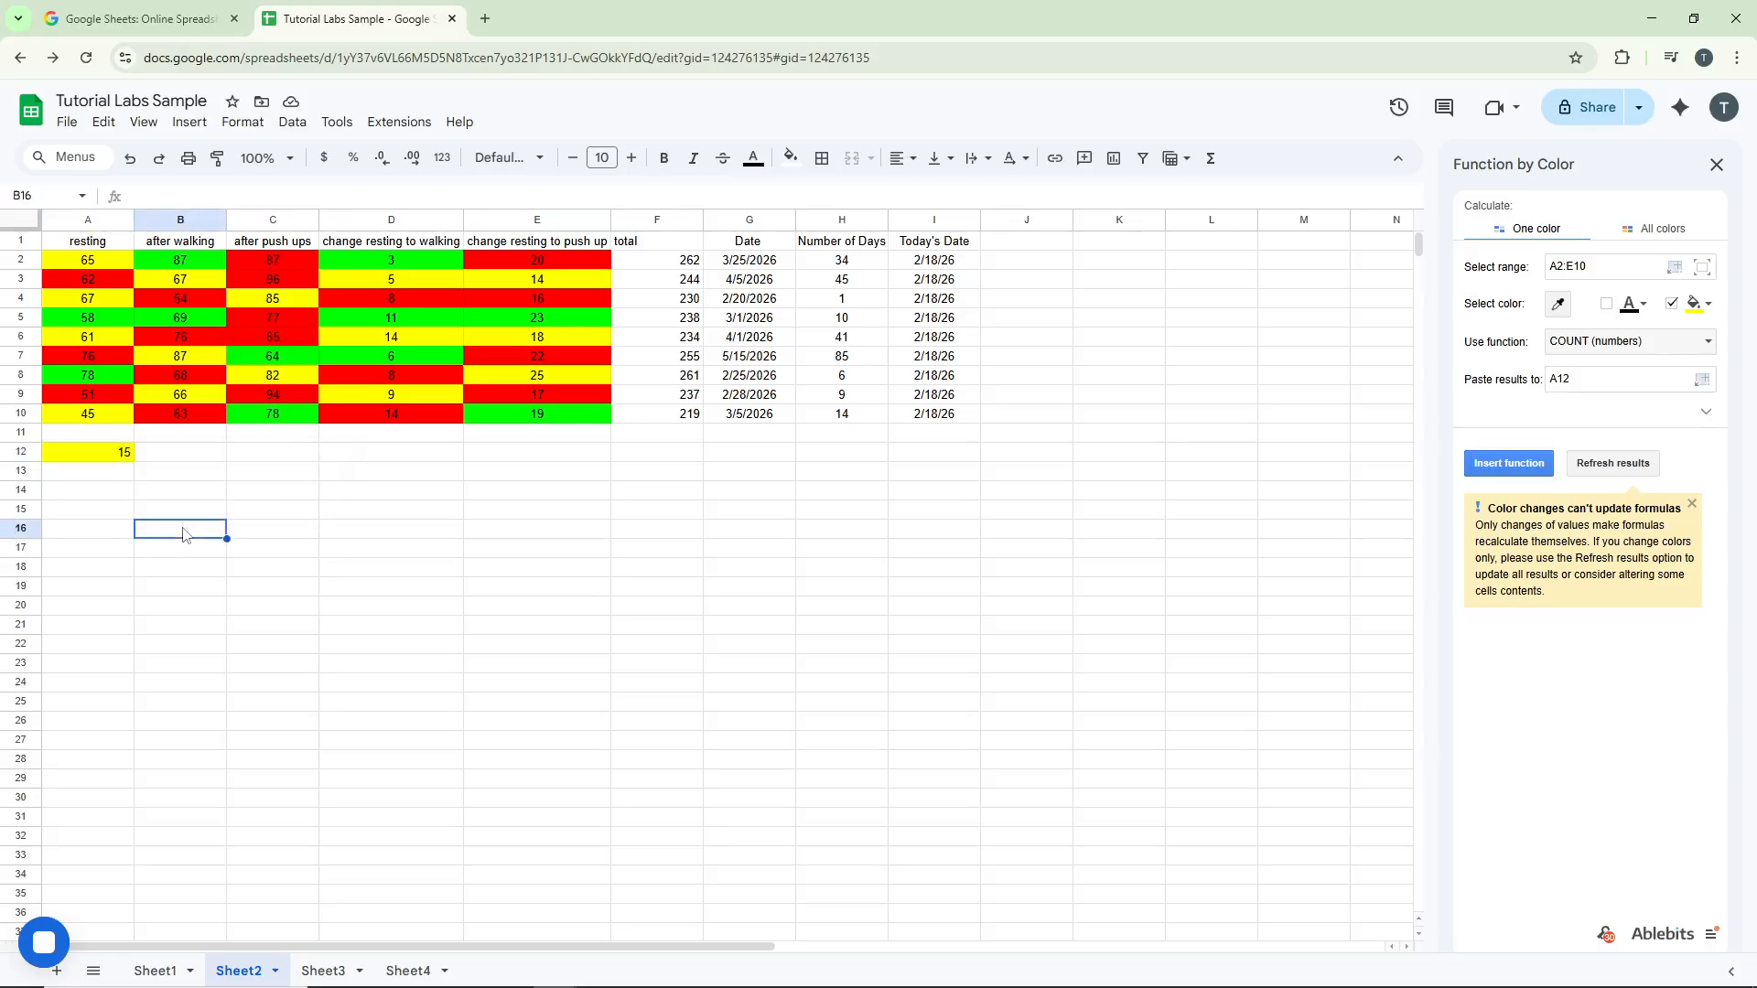
Switch the fill colour to red, set the results cell to A13, and insert the function
left_click(125, 473)
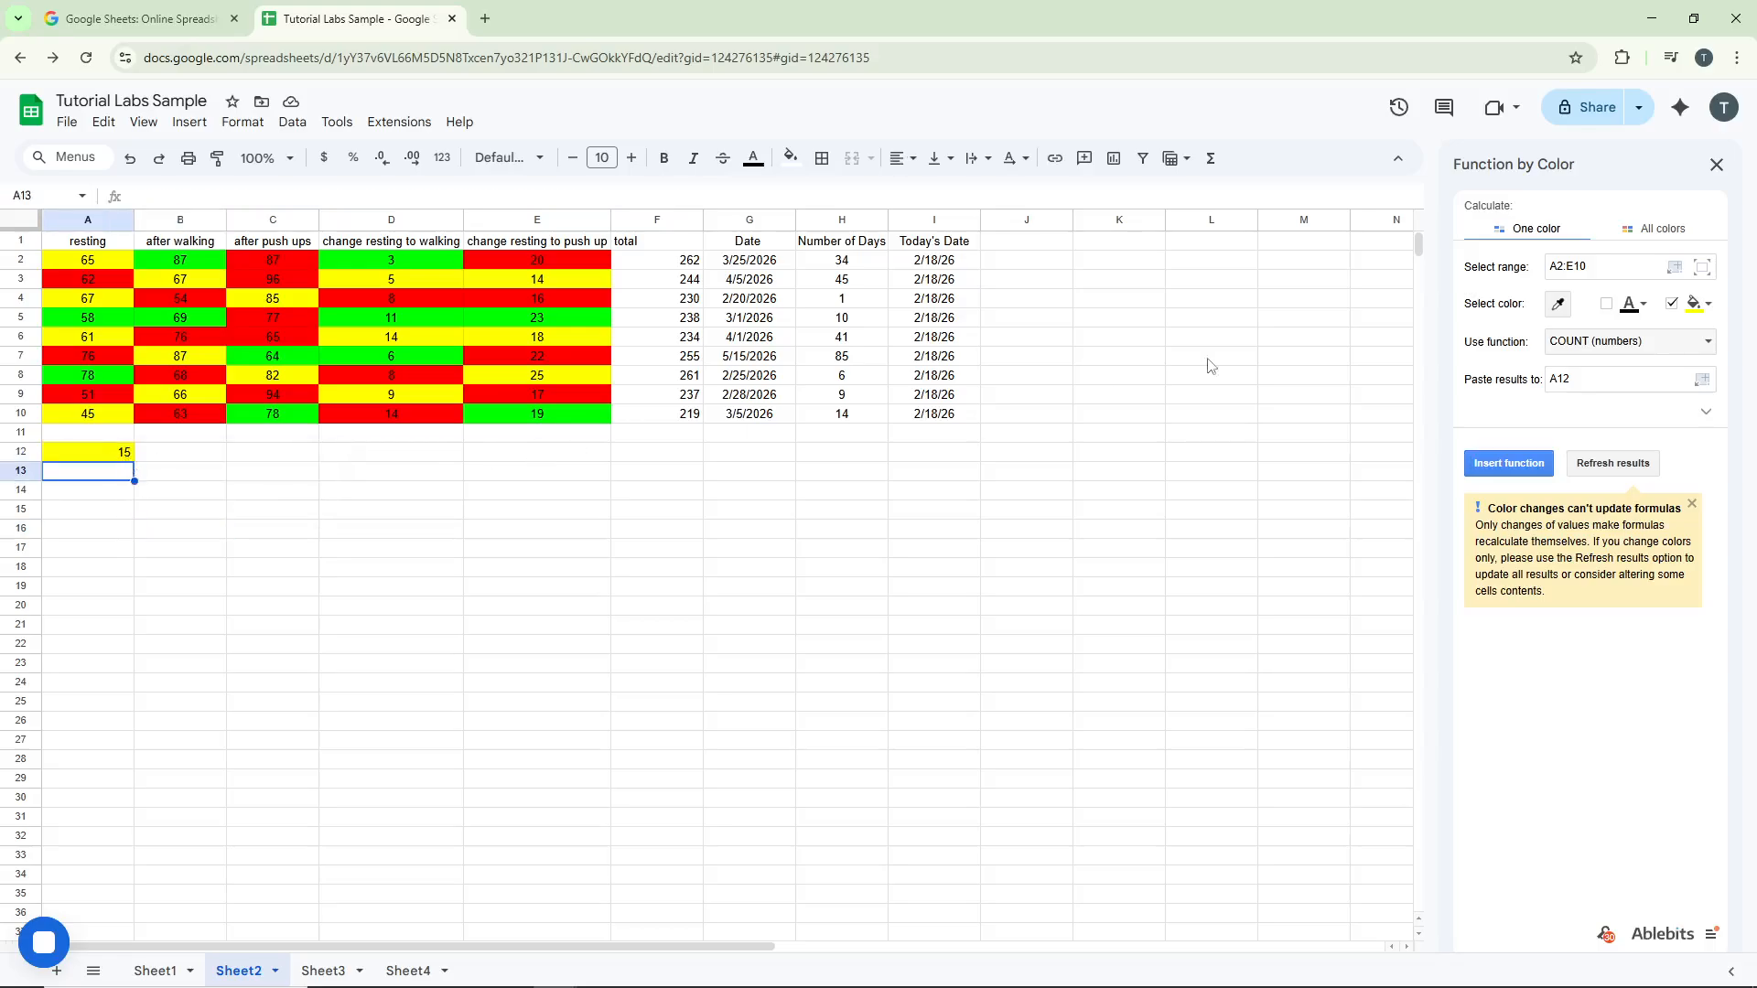
left_click(1709, 312)
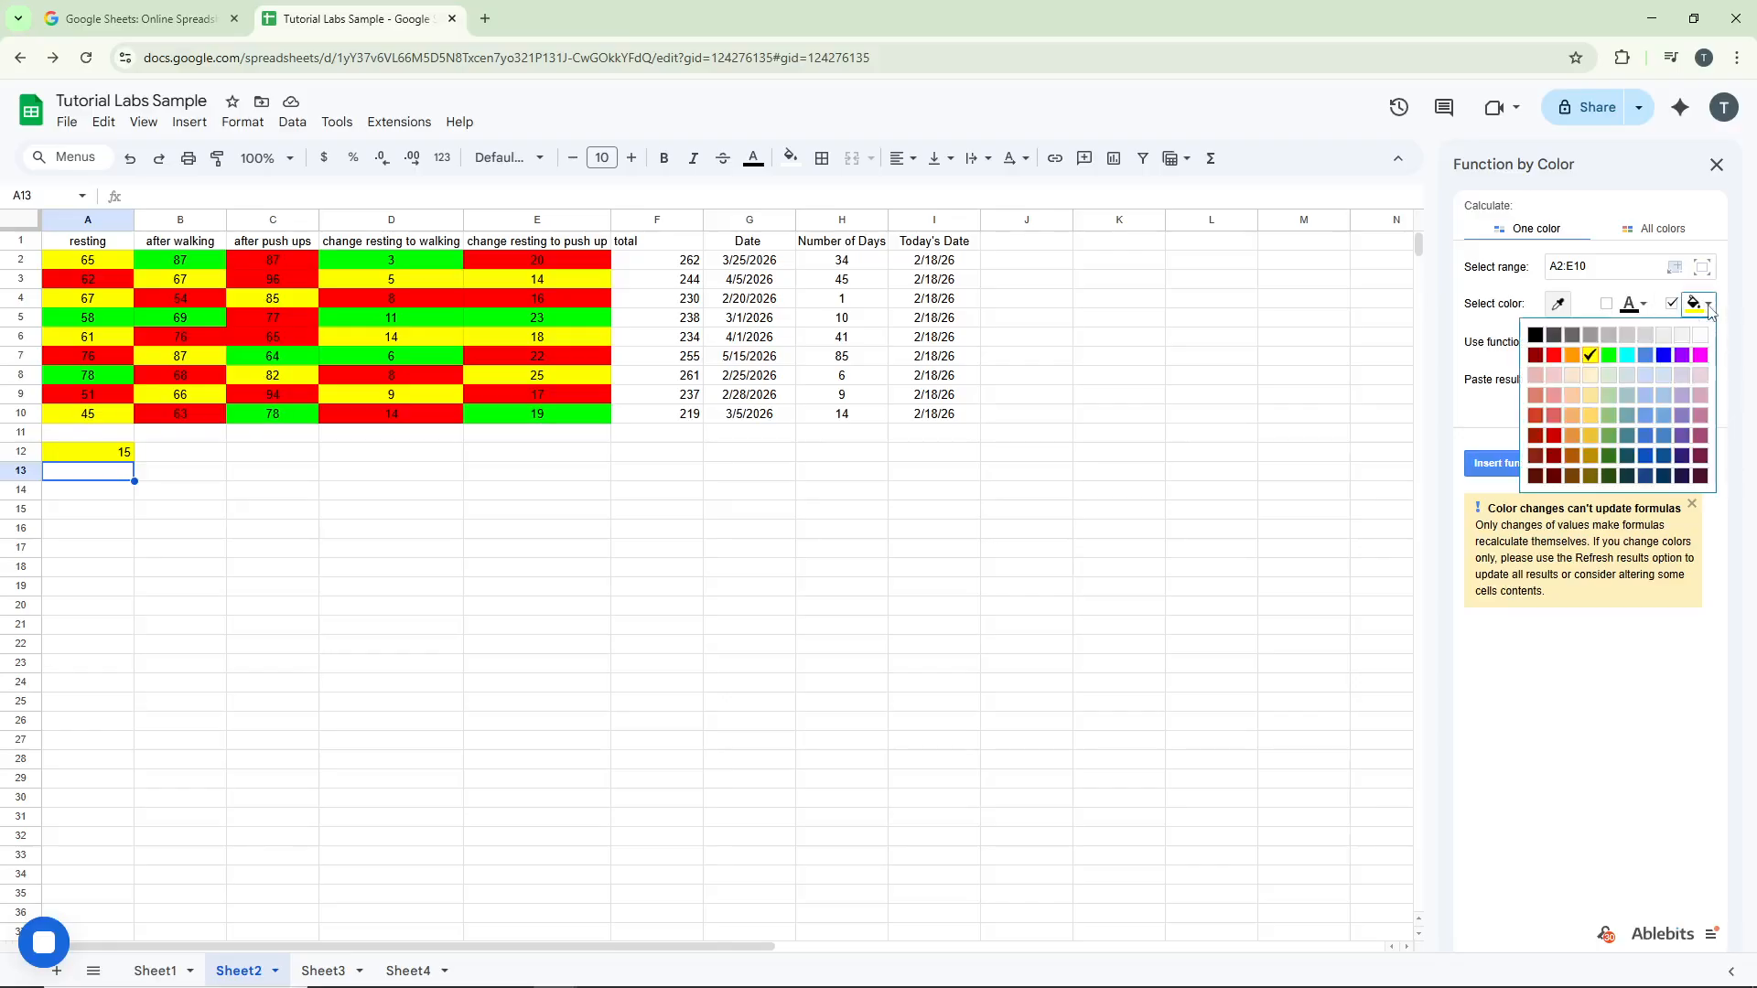
left_click(1563, 357)
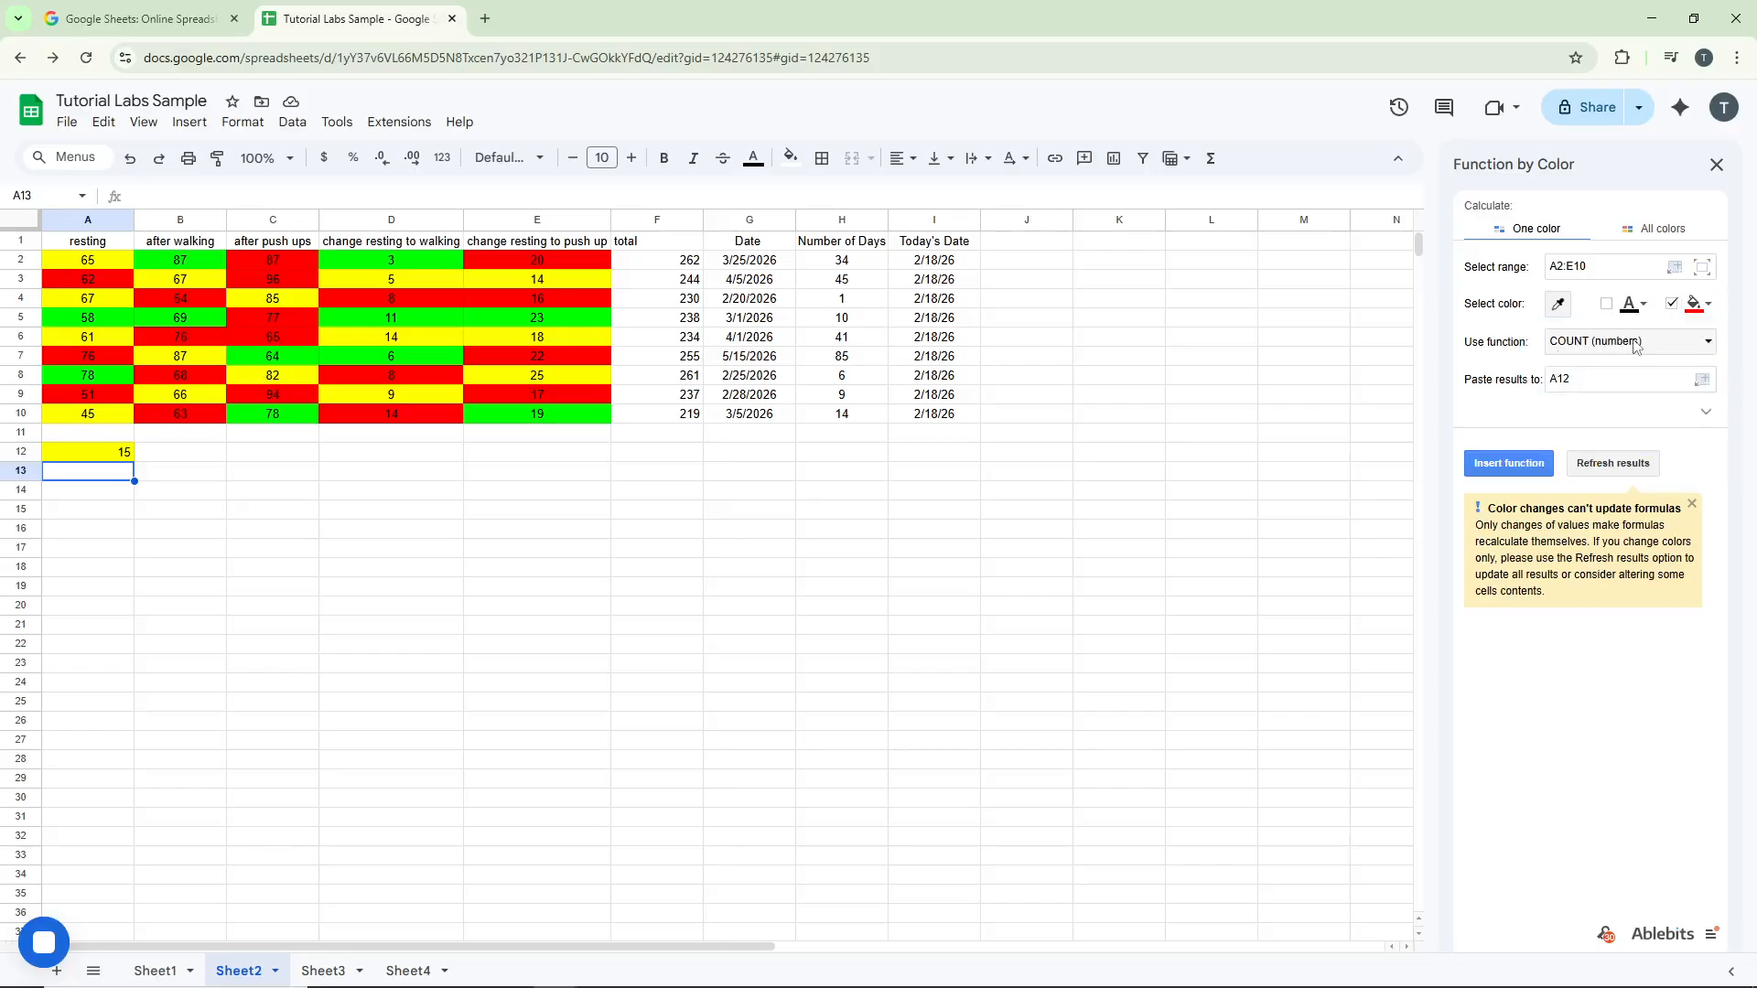
left_click(1615, 379)
key("BackSpace")
type("3")
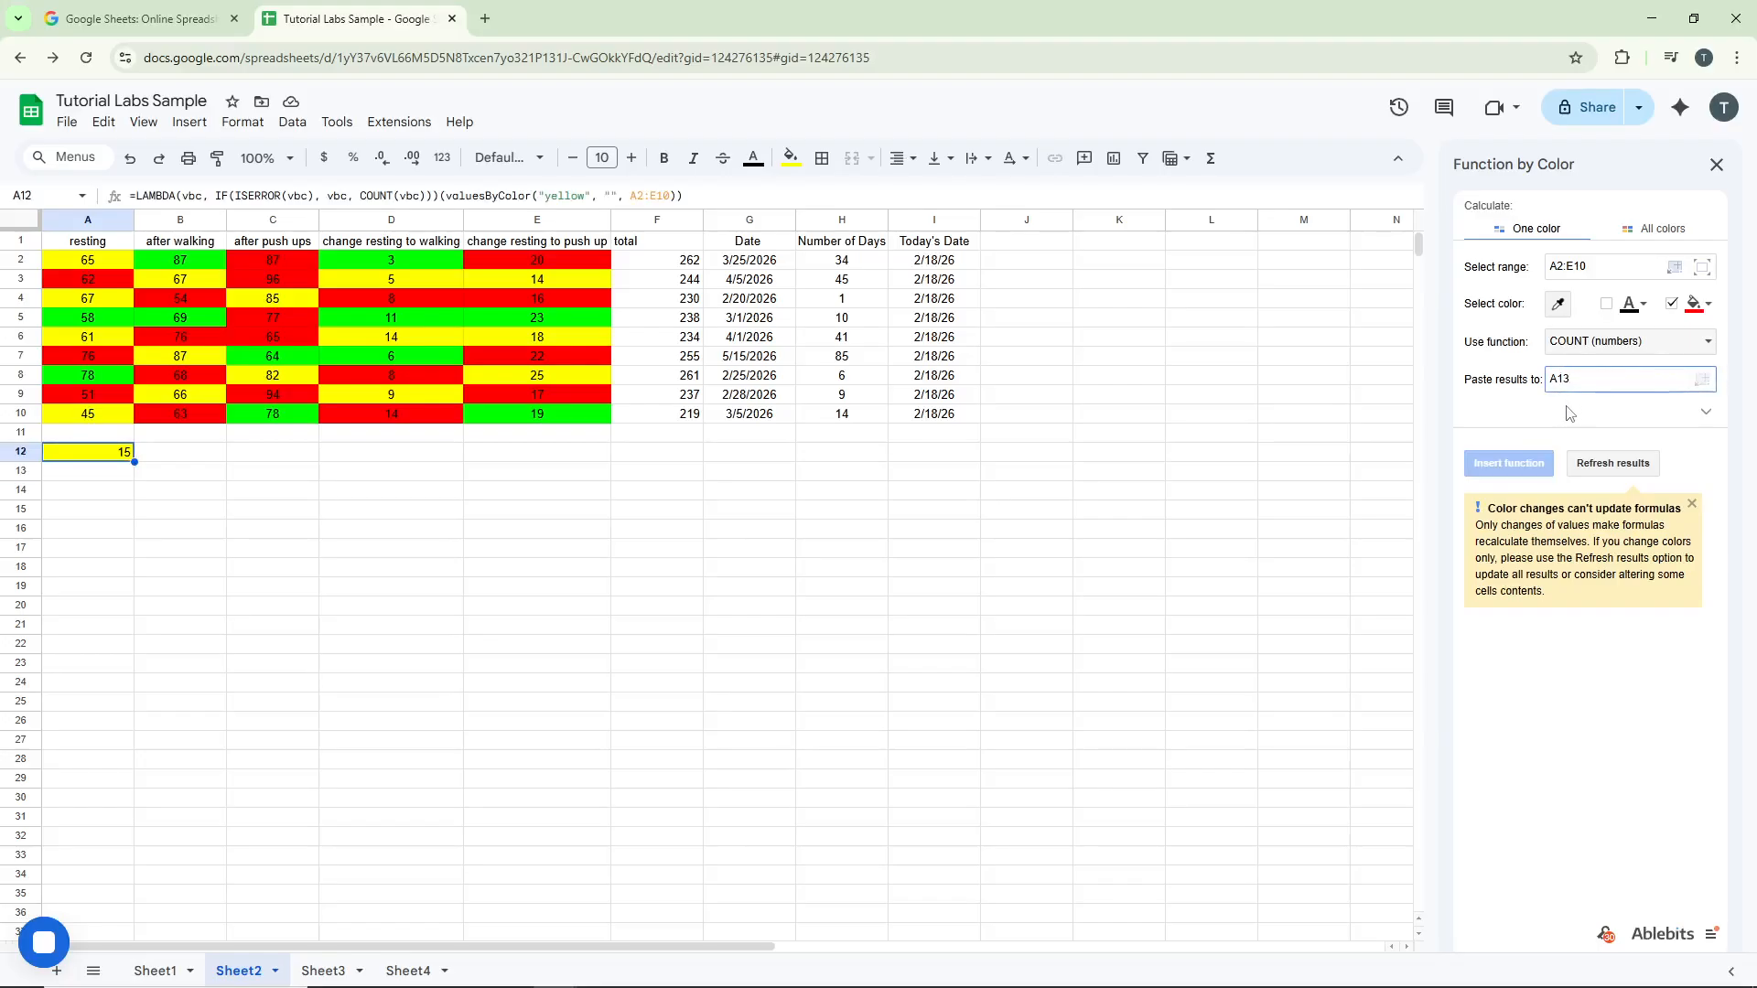
left_click(1569, 412)
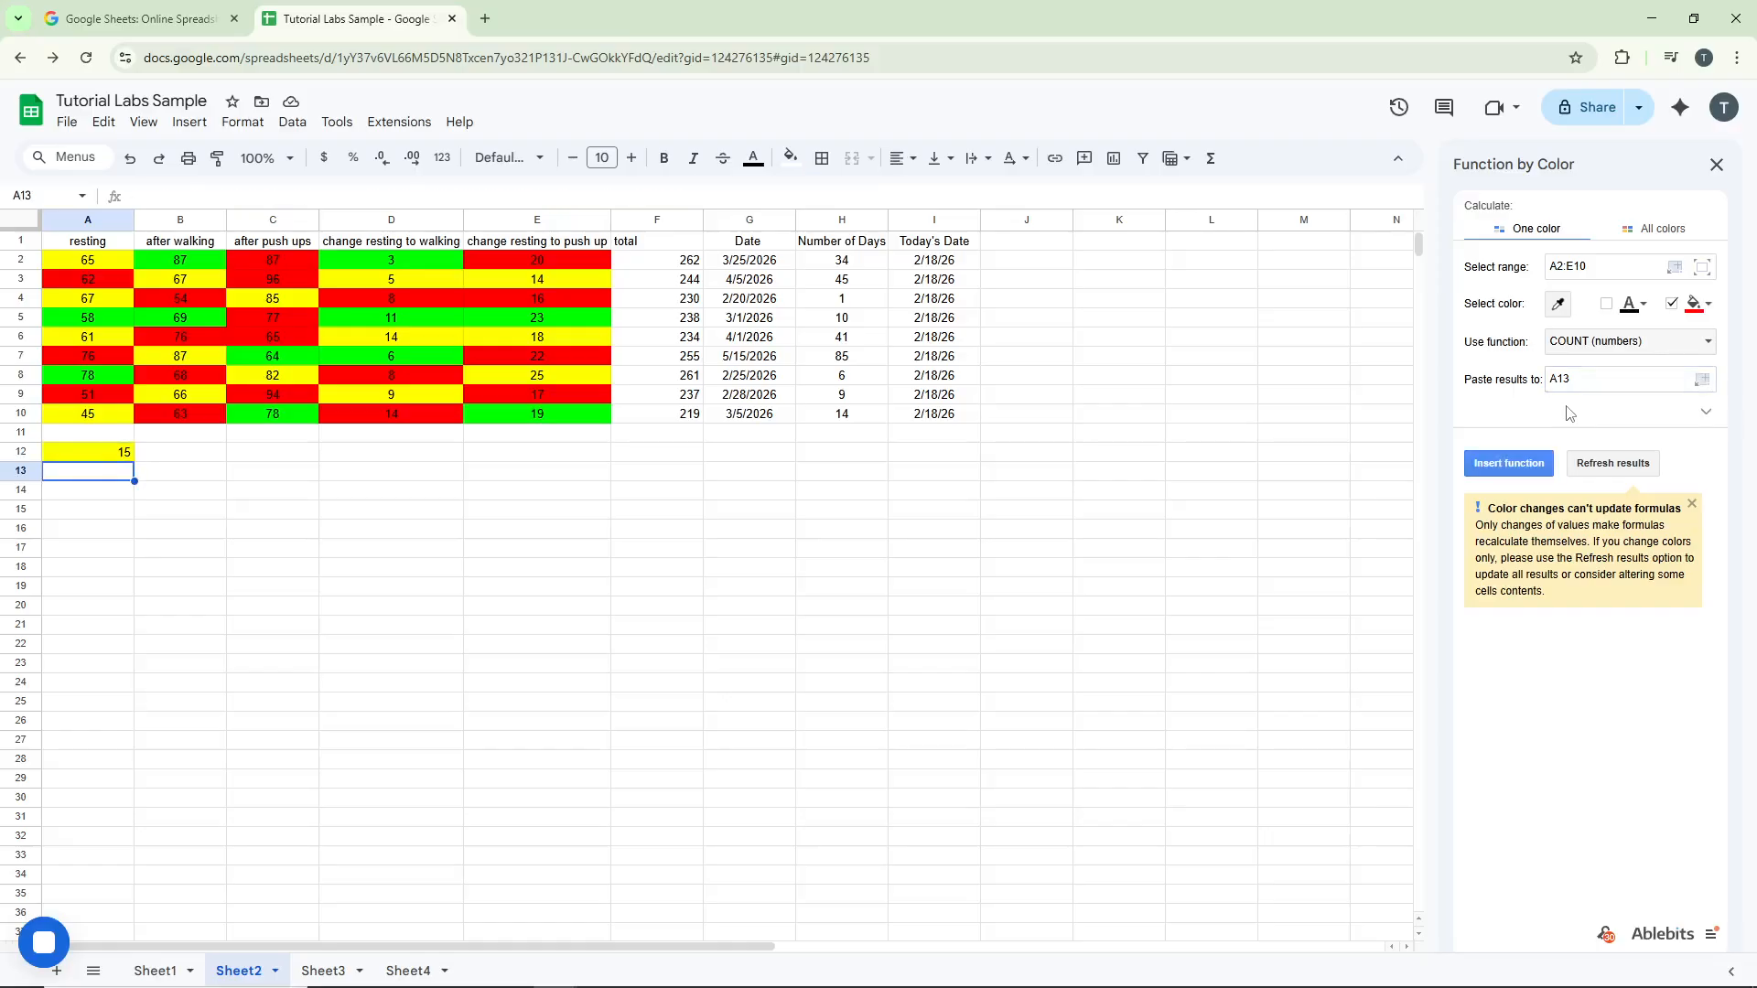
left_click(1529, 465)
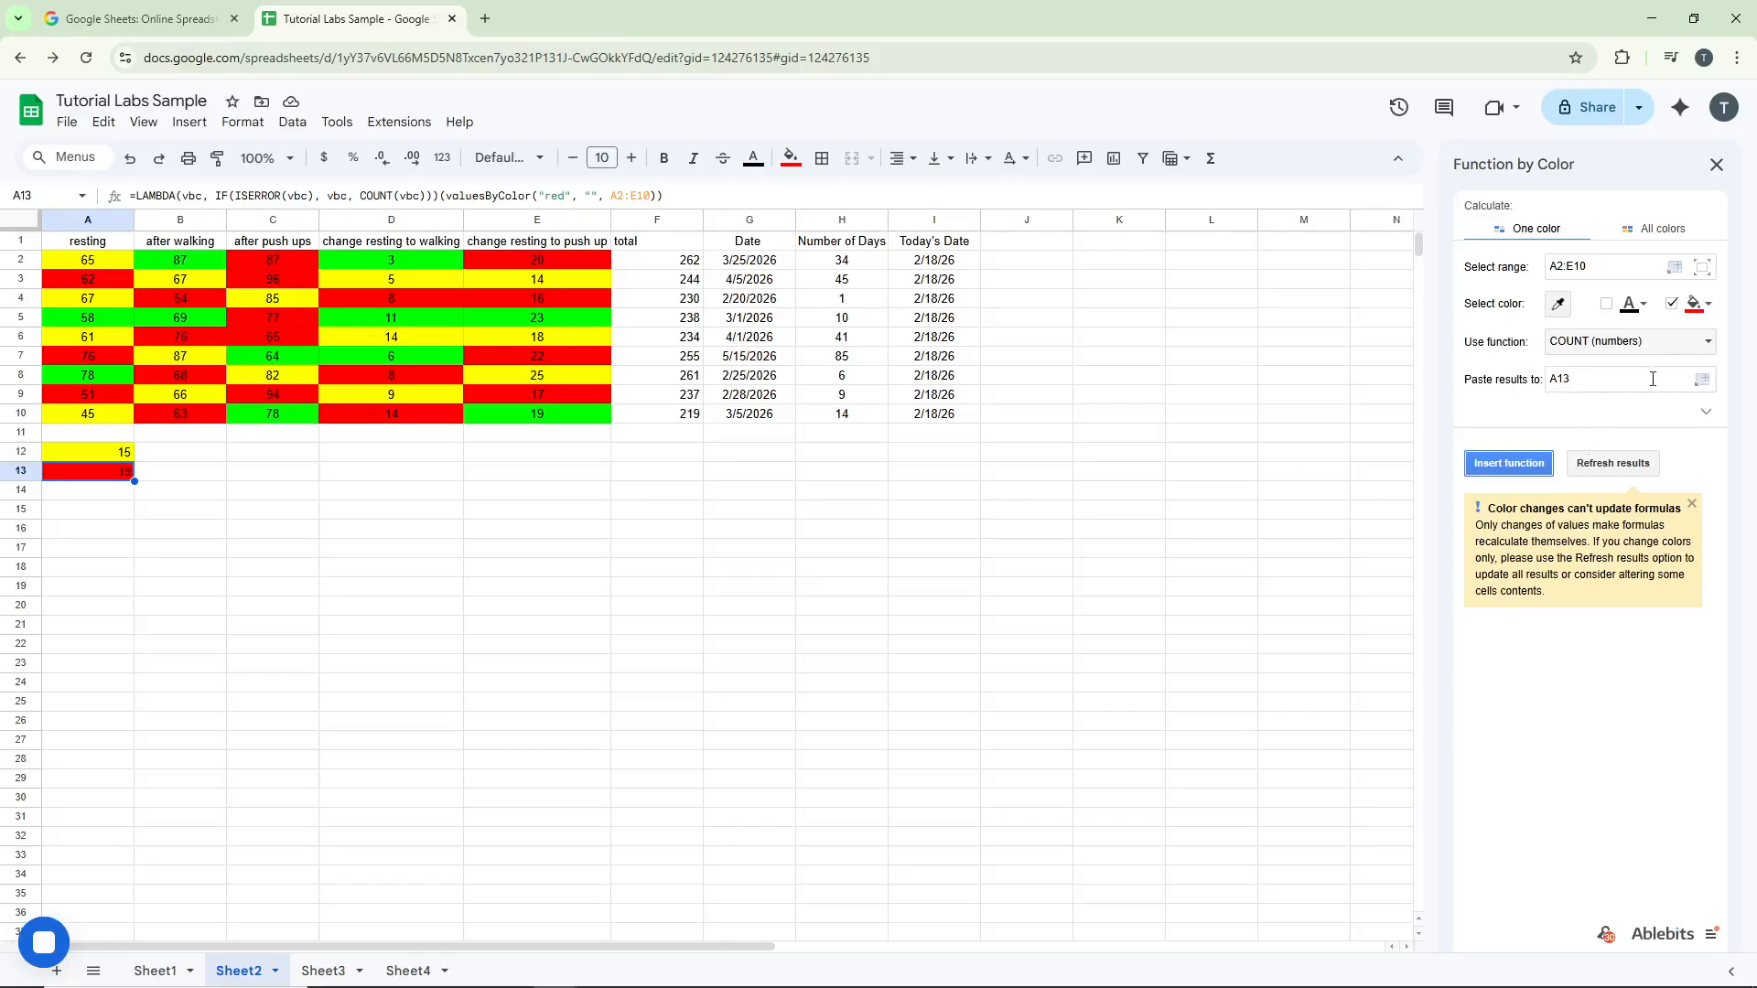
Switch the fill colour to green, set the results cell to A14, and insert the function
left_click(1704, 304)
left_click(1610, 357)
left_click(1605, 377)
key("BackSpace")
type("4")
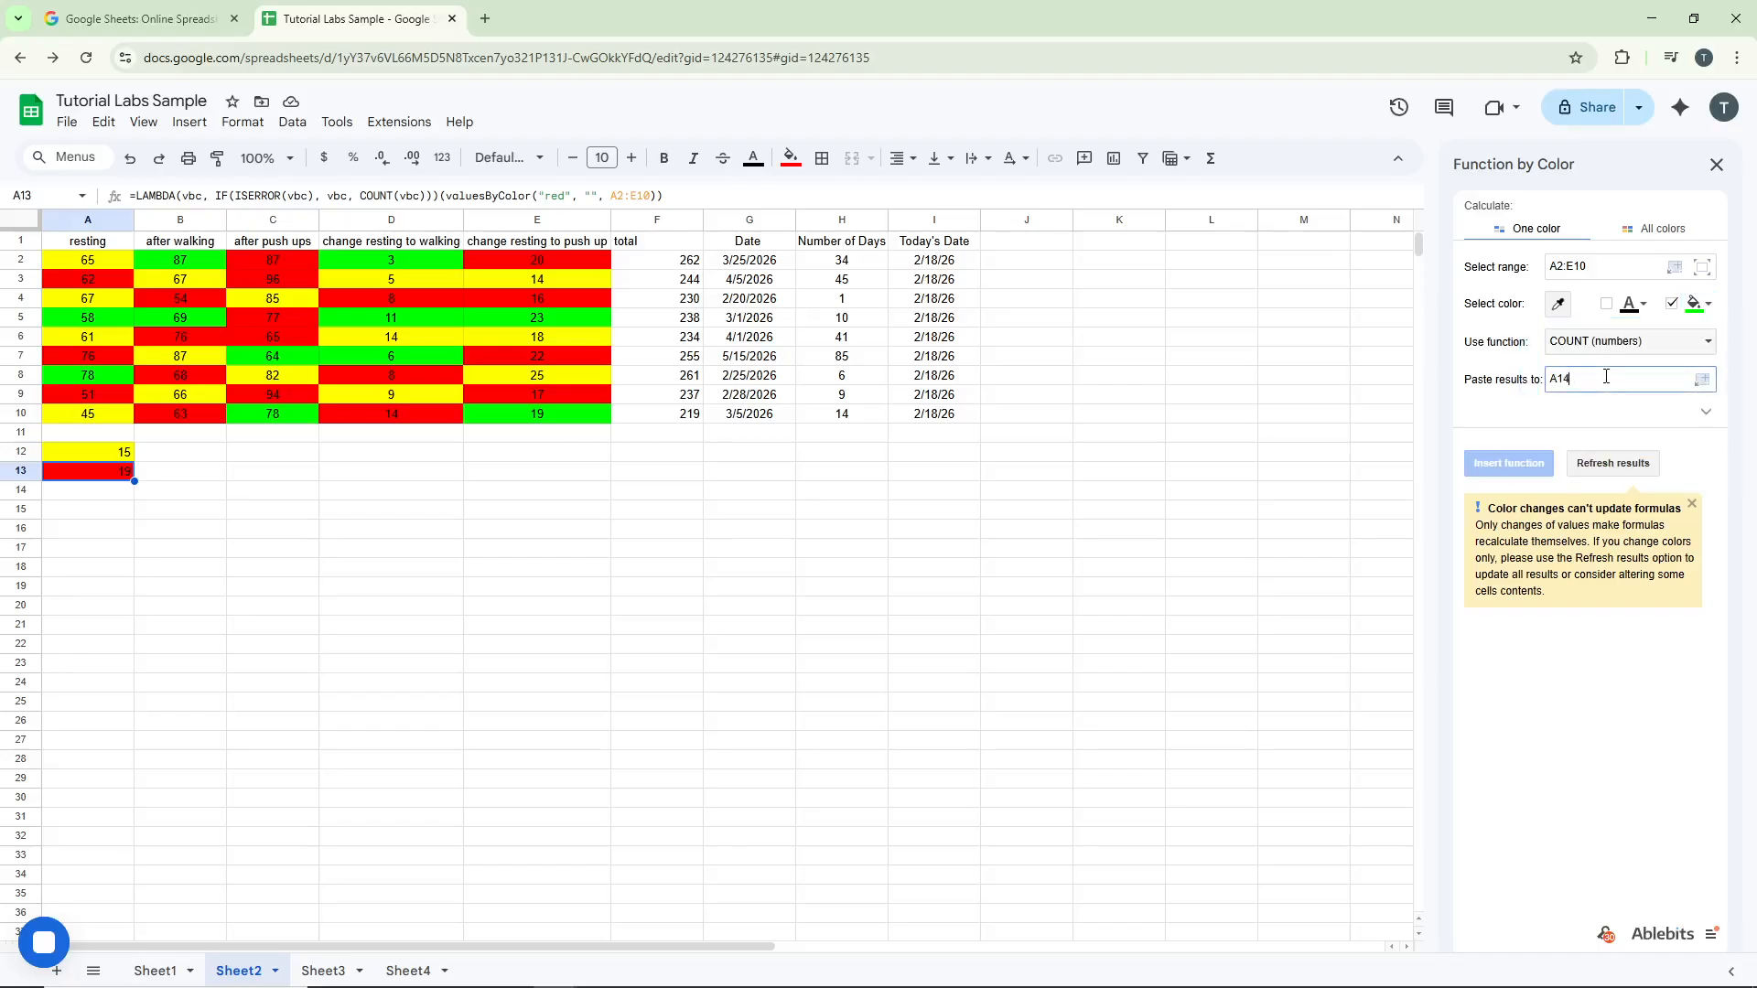
left_click(1525, 472)
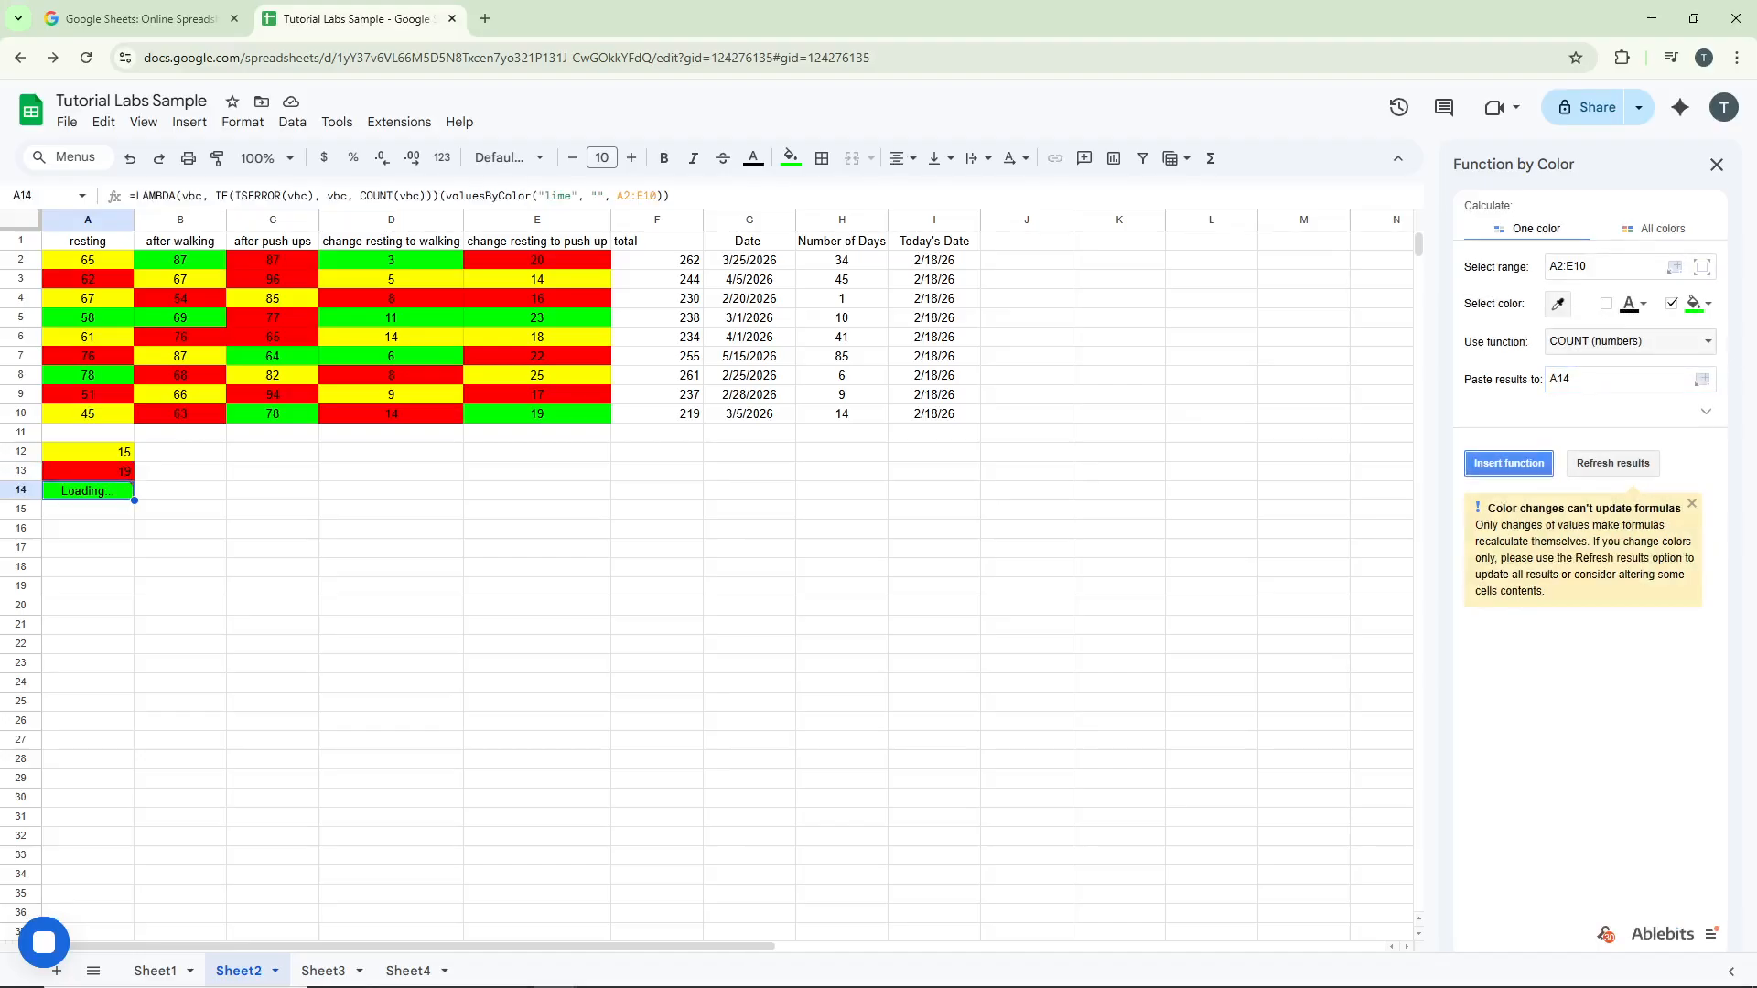
left_click(221, 479)
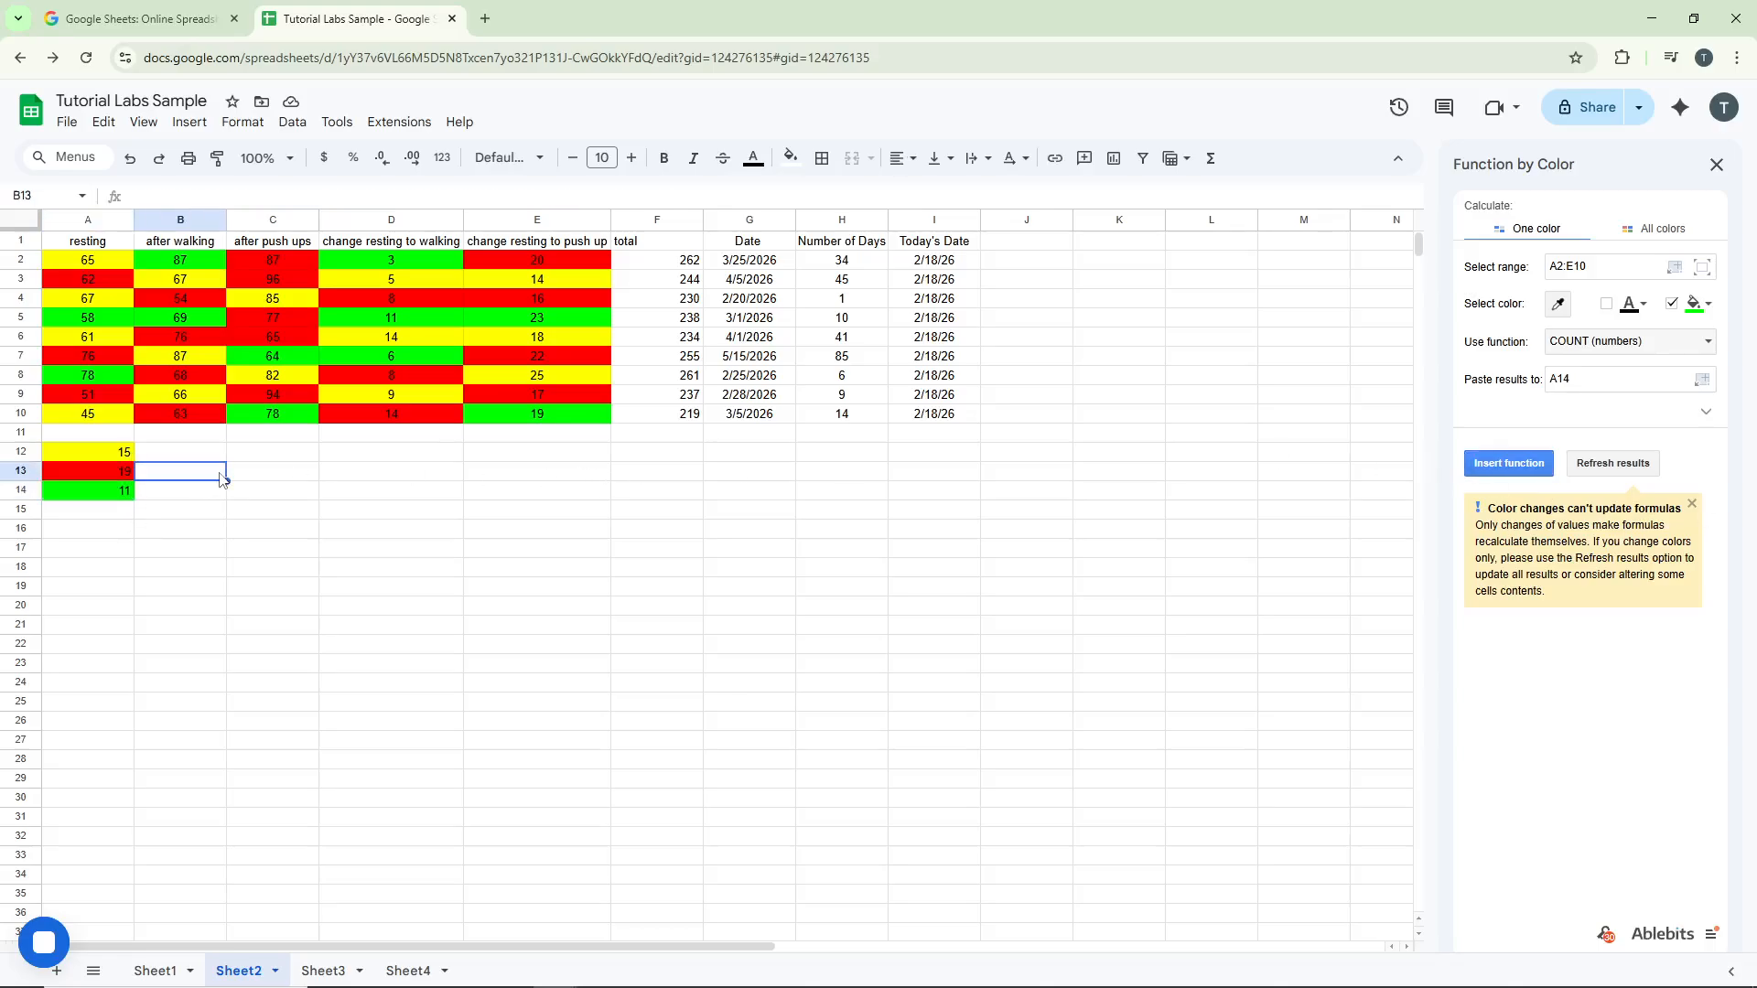